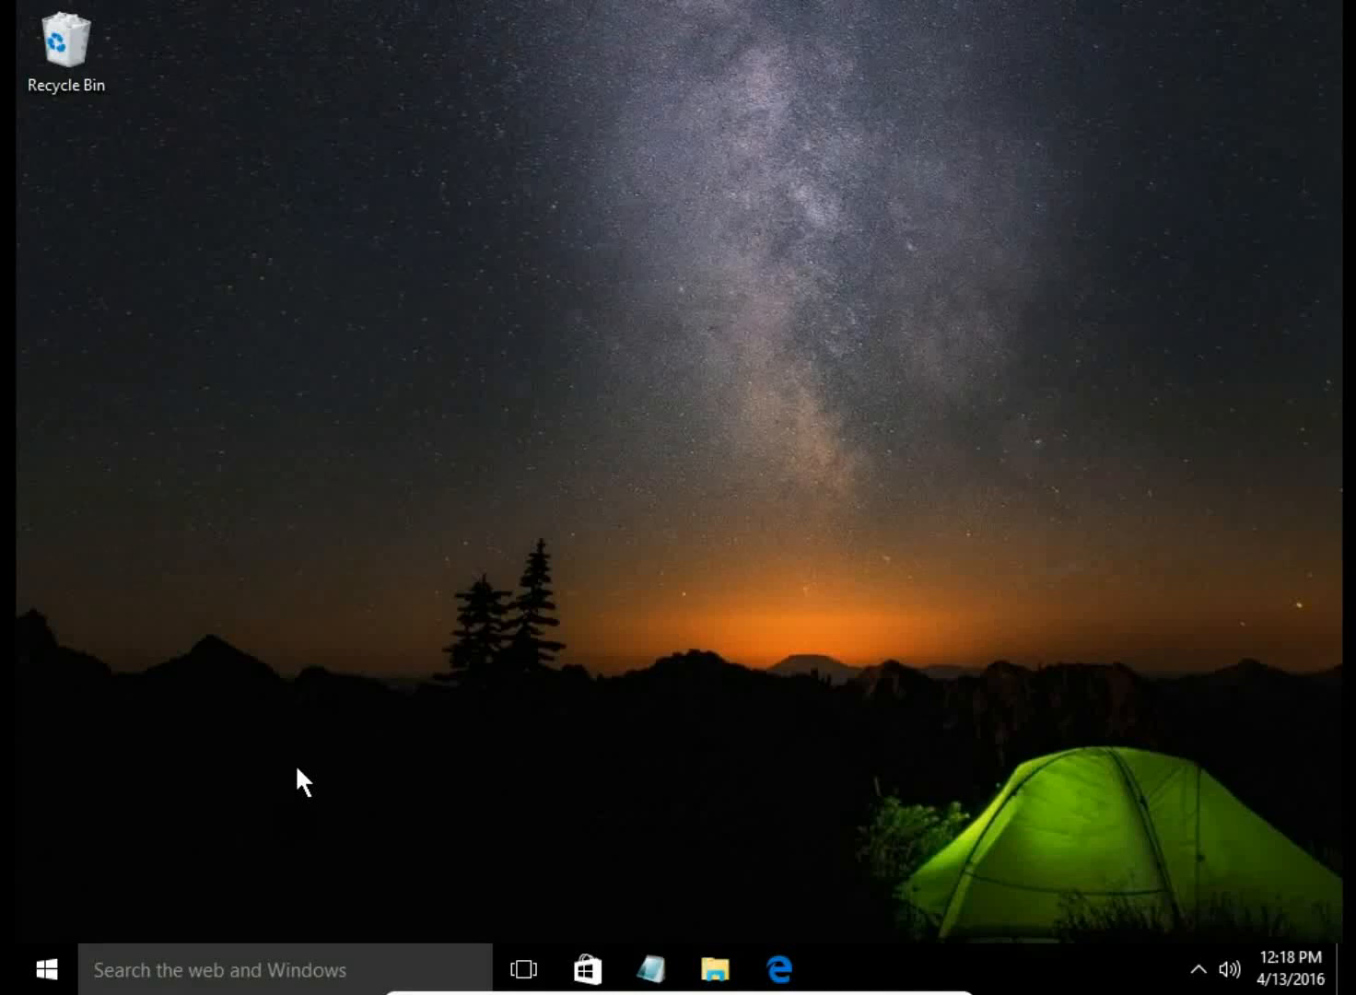
Launch Edge and reach the Cookies dropdown in the advanced settings, currently Block all cookies.
left_click(778, 968)
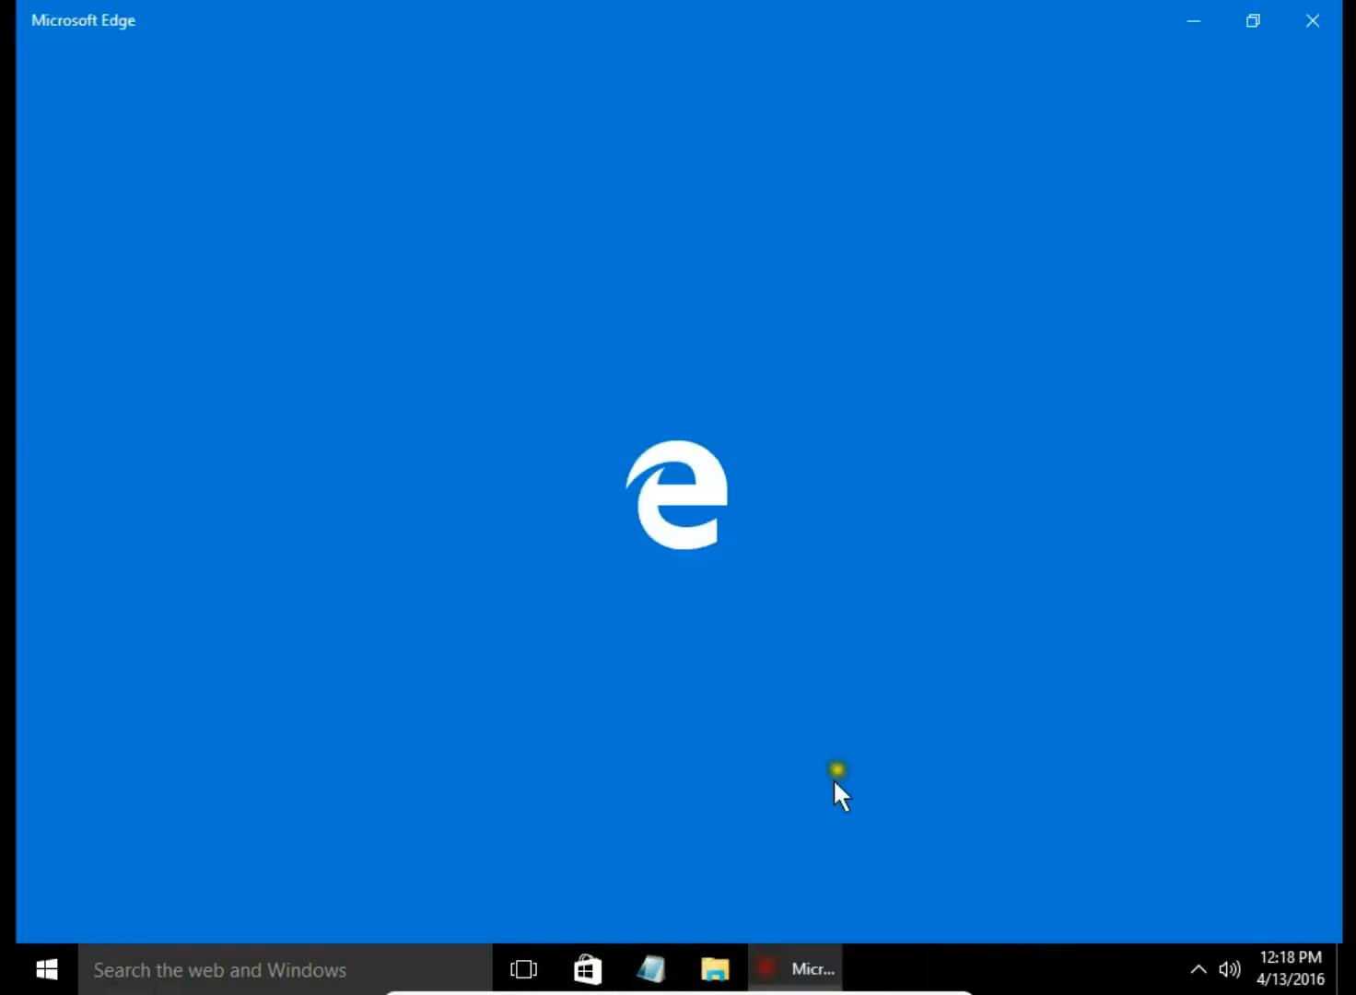
left_click(1313, 70)
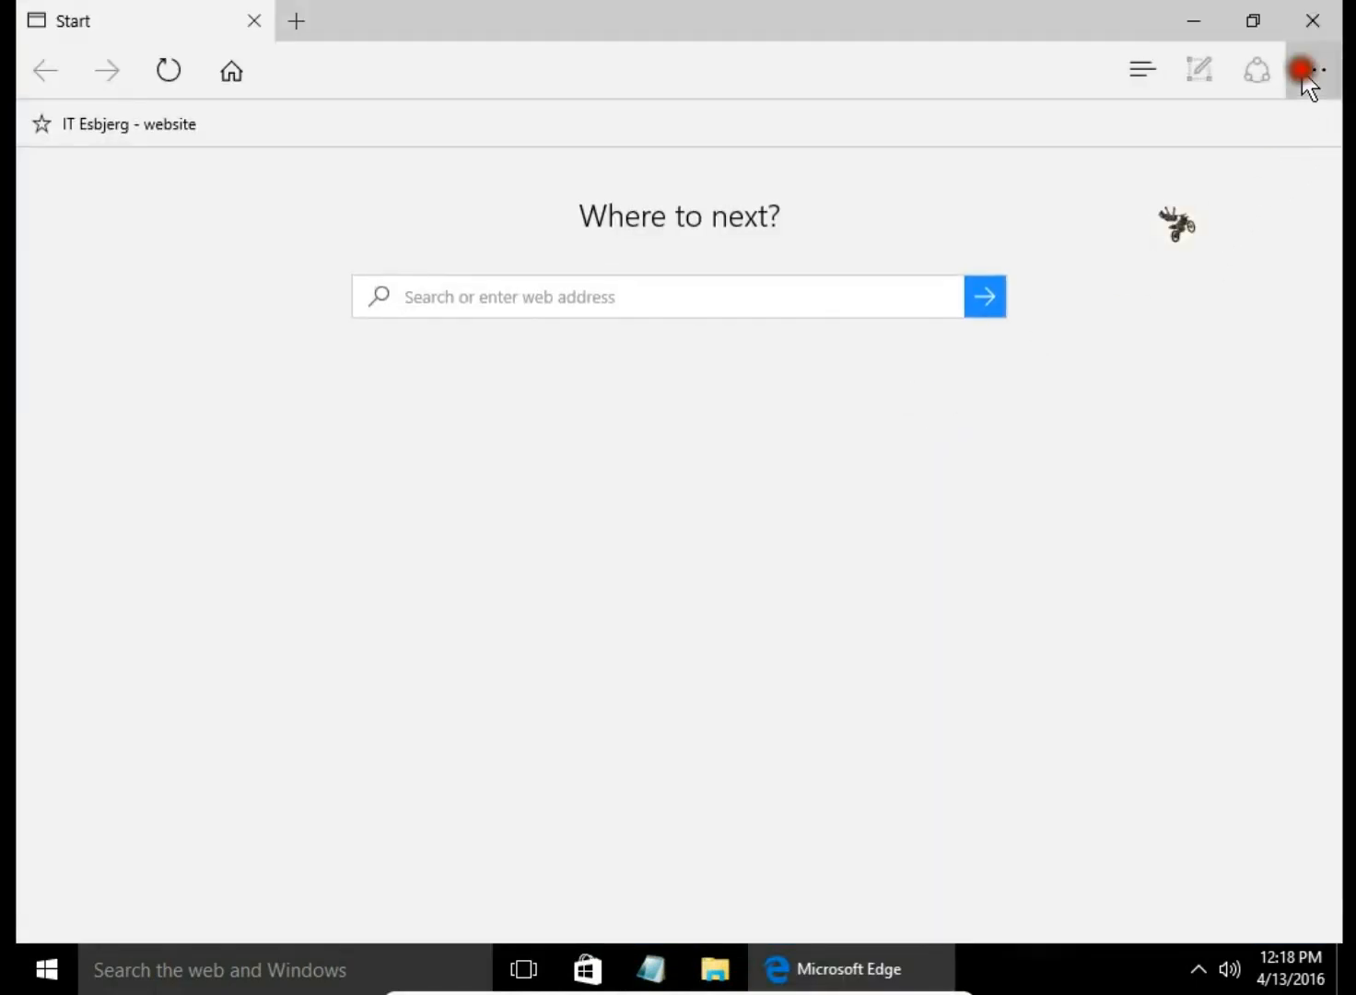
left_click(974, 745)
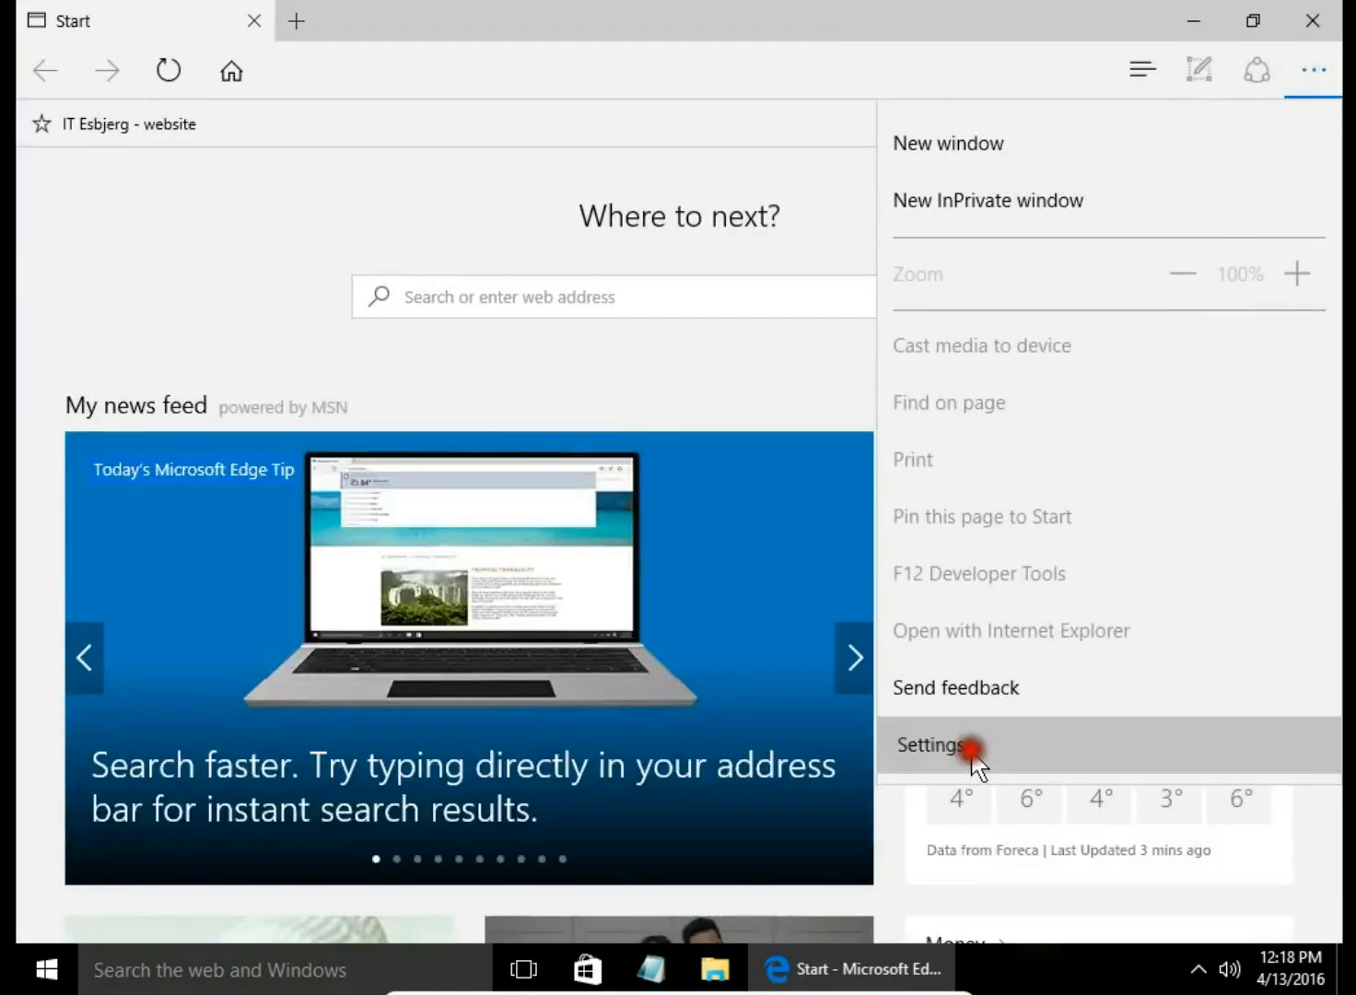
scroll(975, 752, "down", 3)
scroll(974, 753, "down", 3)
scroll(975, 754, "down", 2)
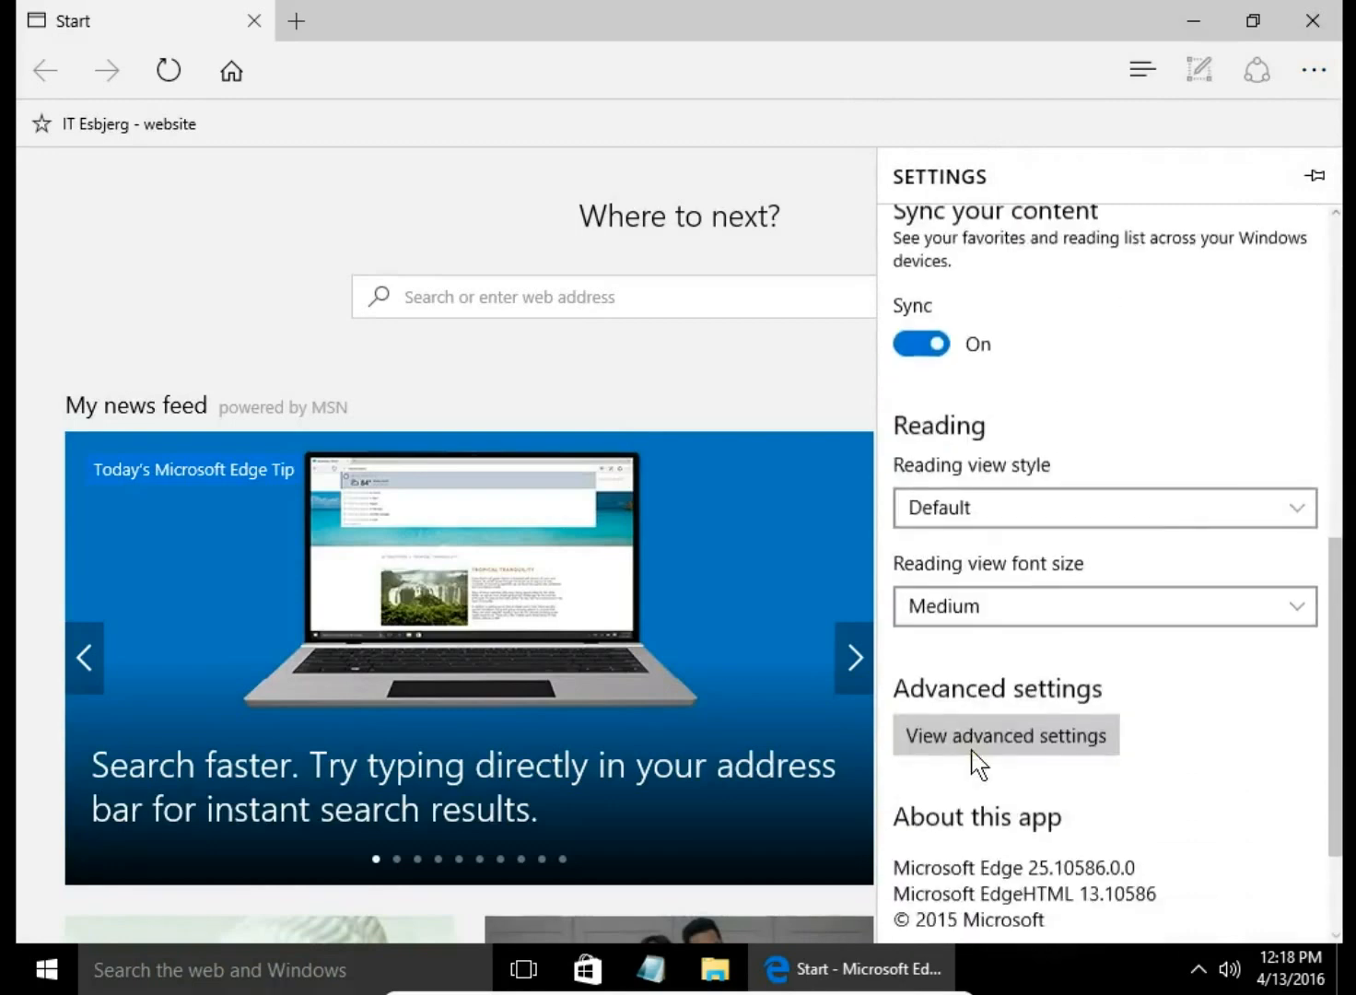
left_click(975, 744)
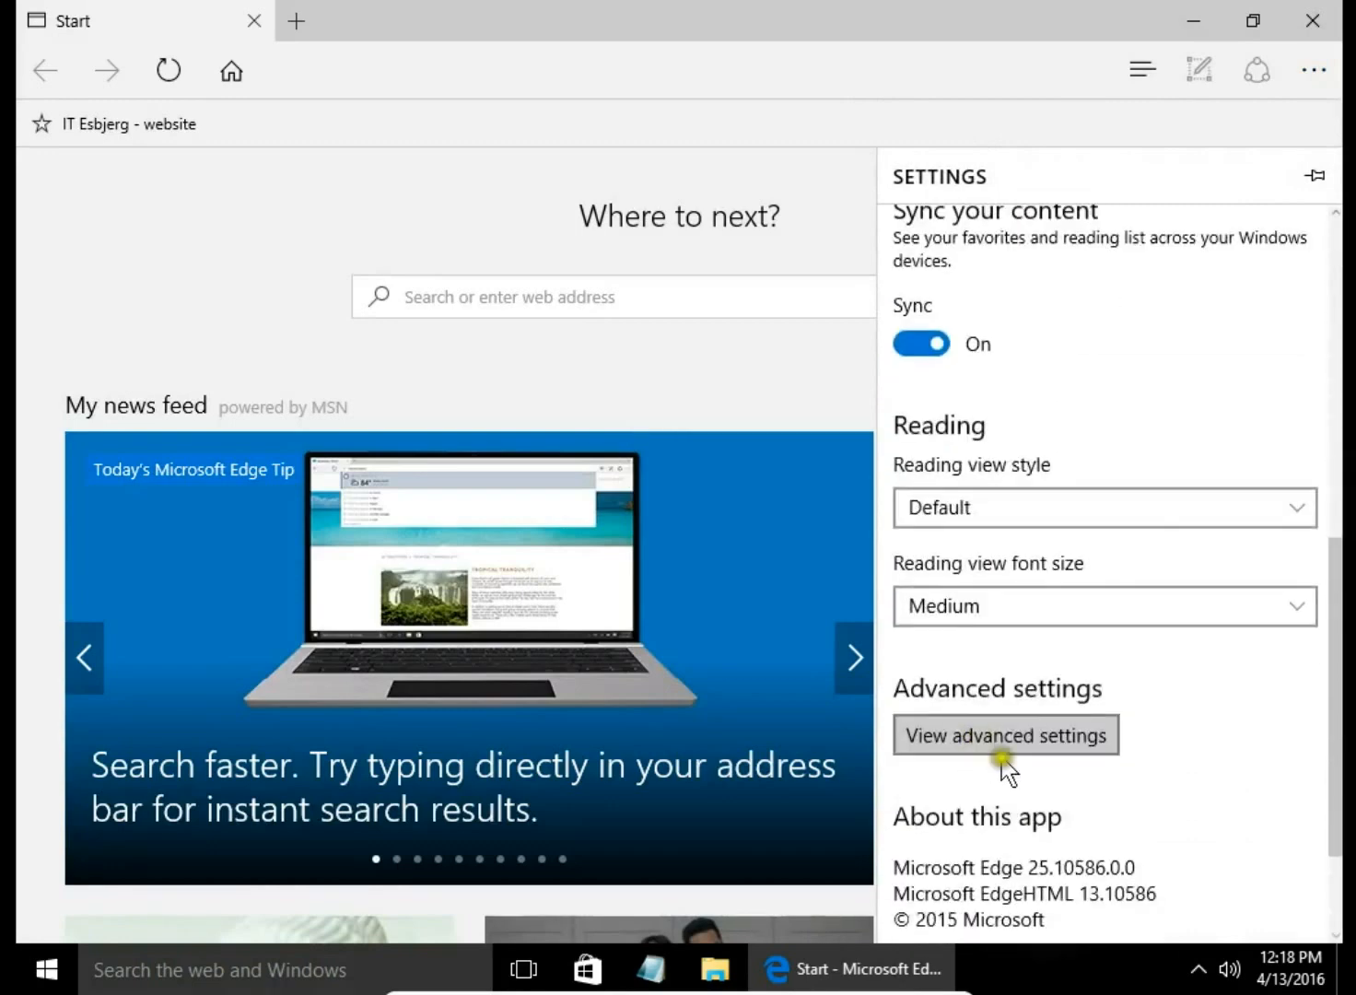
left_click(1006, 743)
scroll(1014, 753, "down", 3)
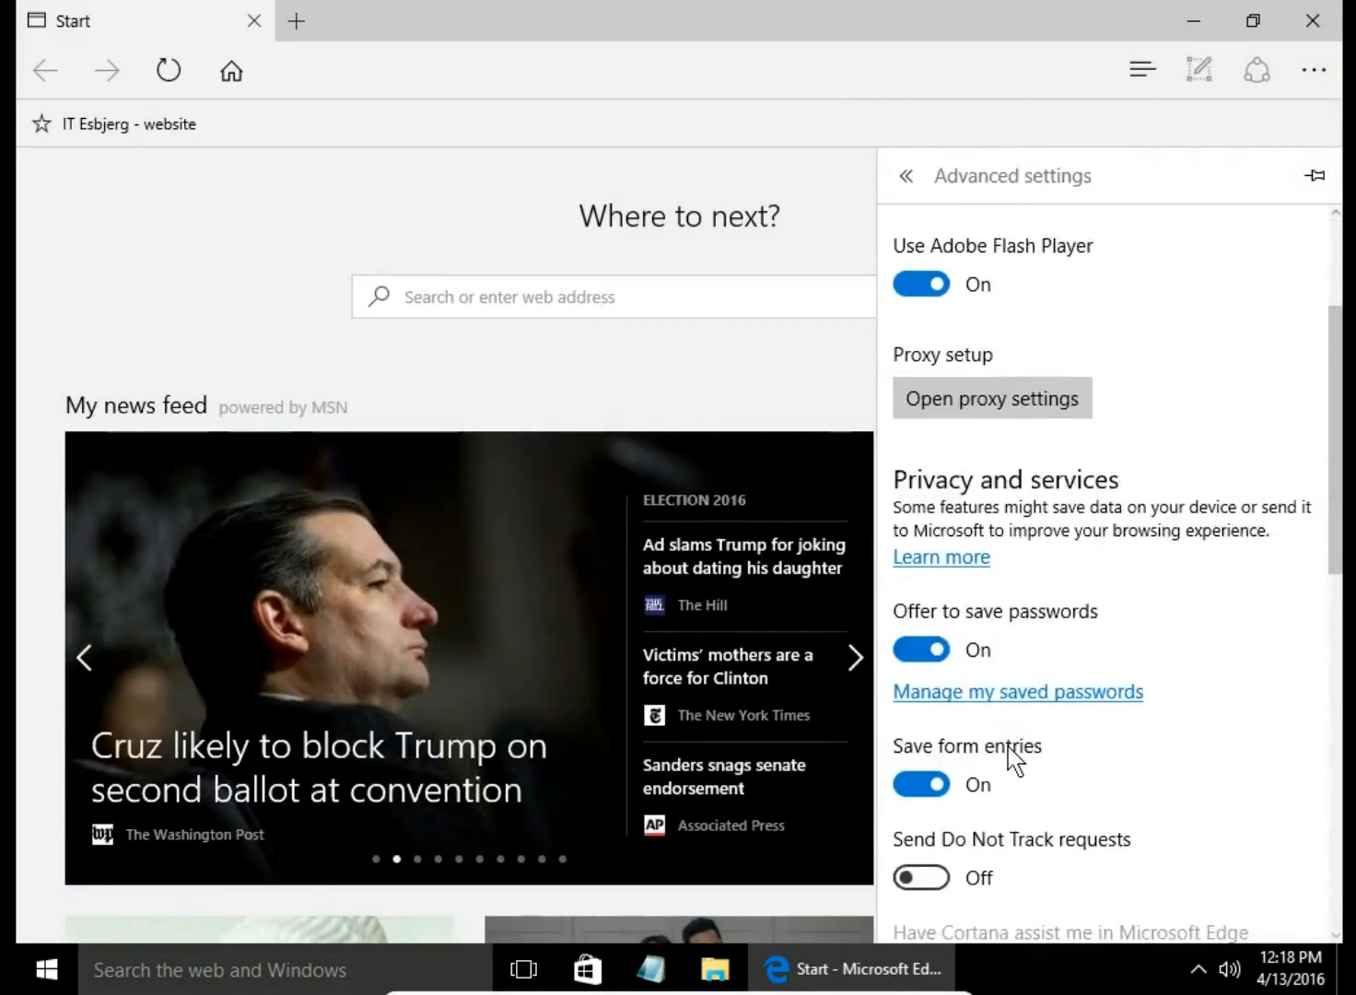
scroll(1014, 753, "down", 3)
scroll(1015, 753, "down", 1)
left_click(990, 752)
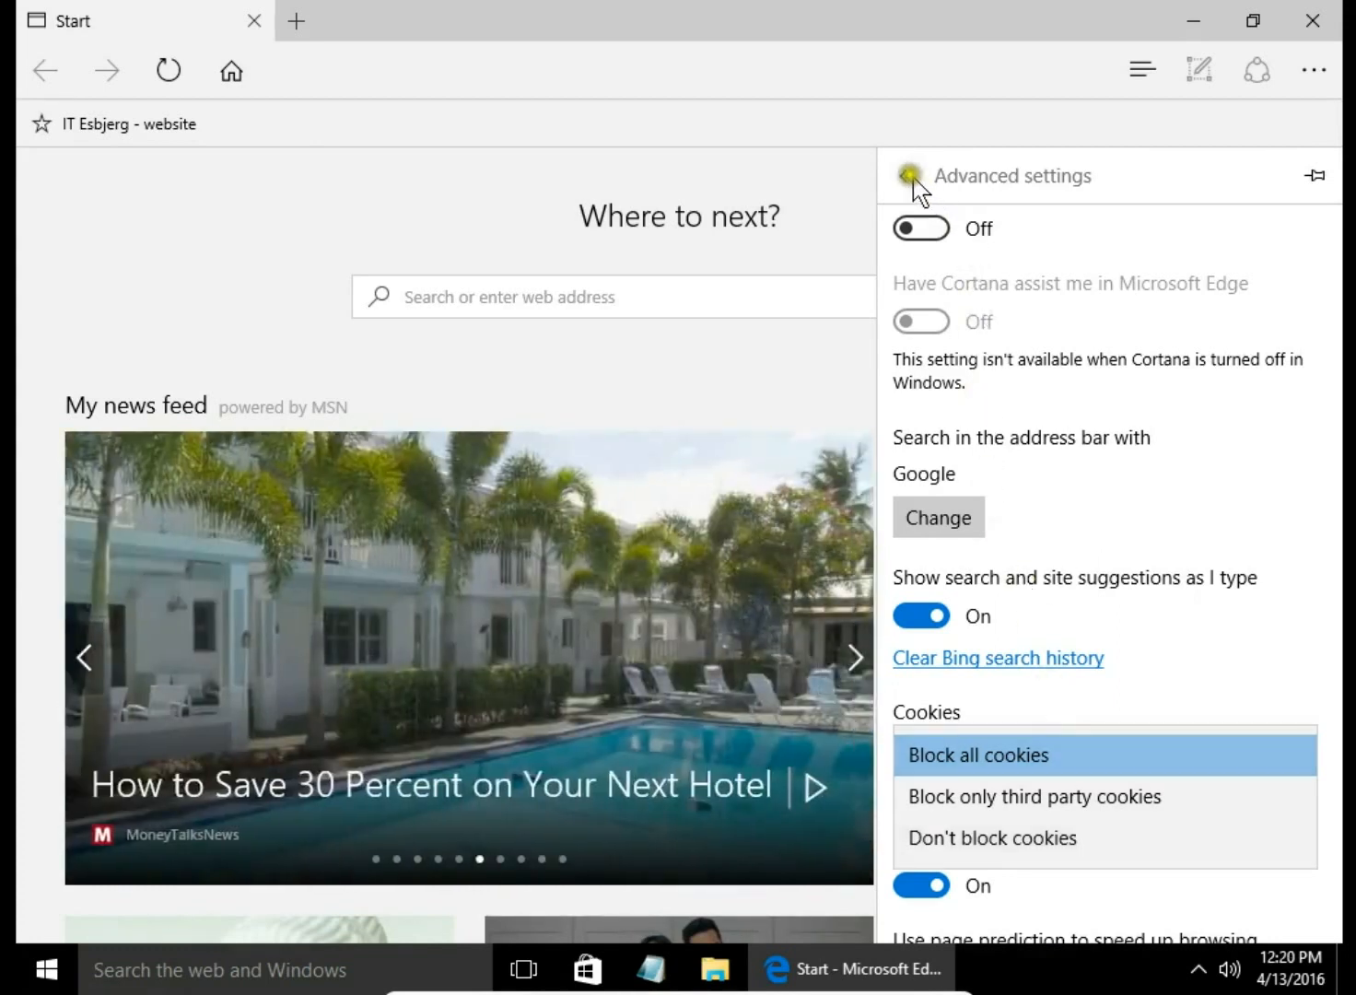
Leave the cookie choice at Block all cookies and return to Edge's main settings list.
left_click(904, 174)
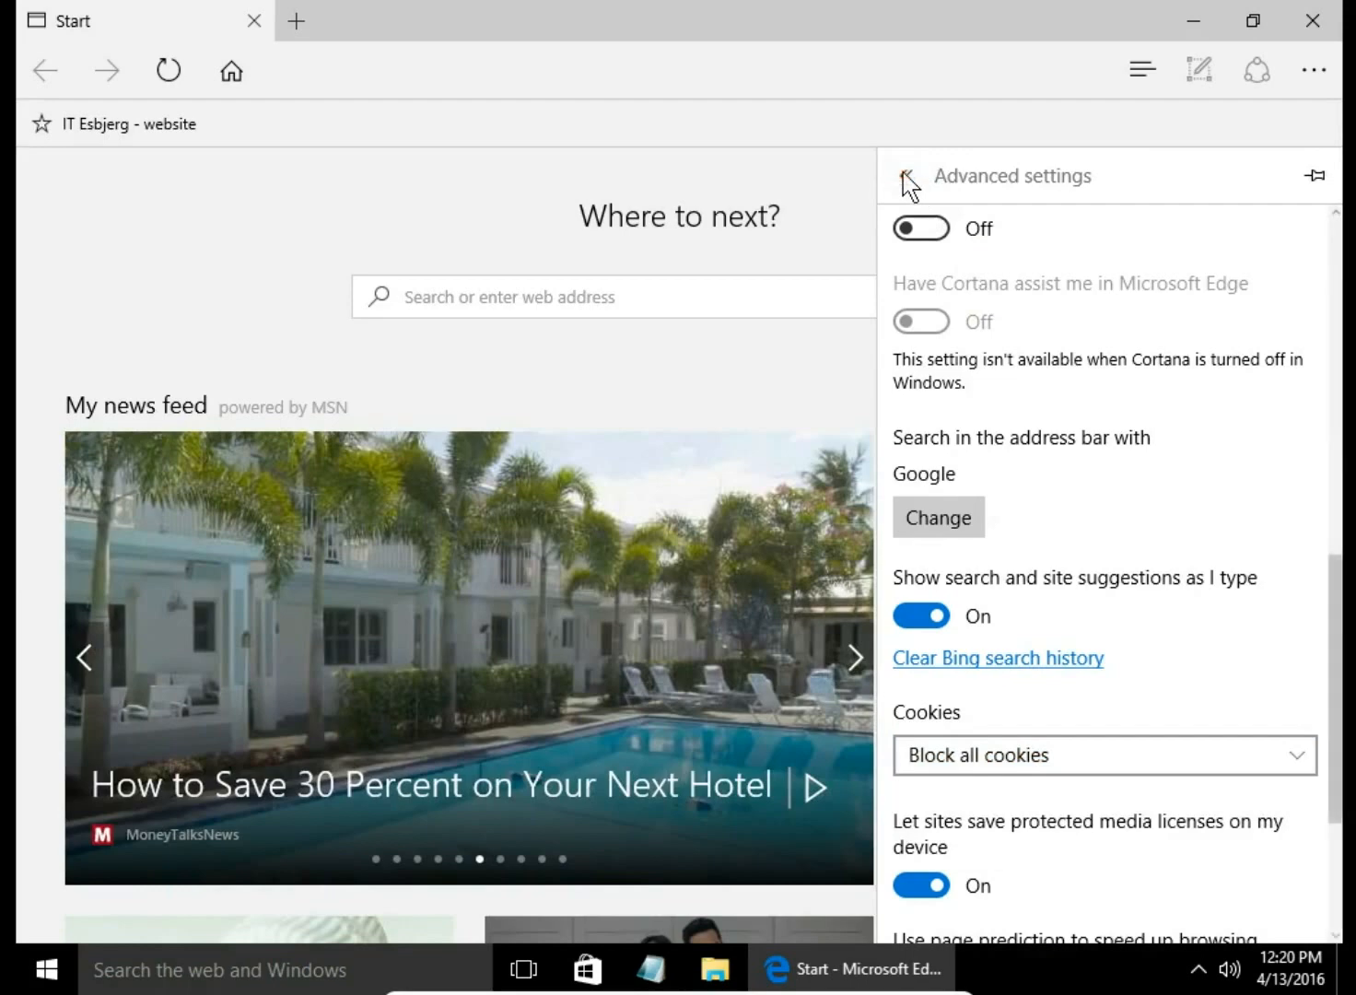
left_click(904, 176)
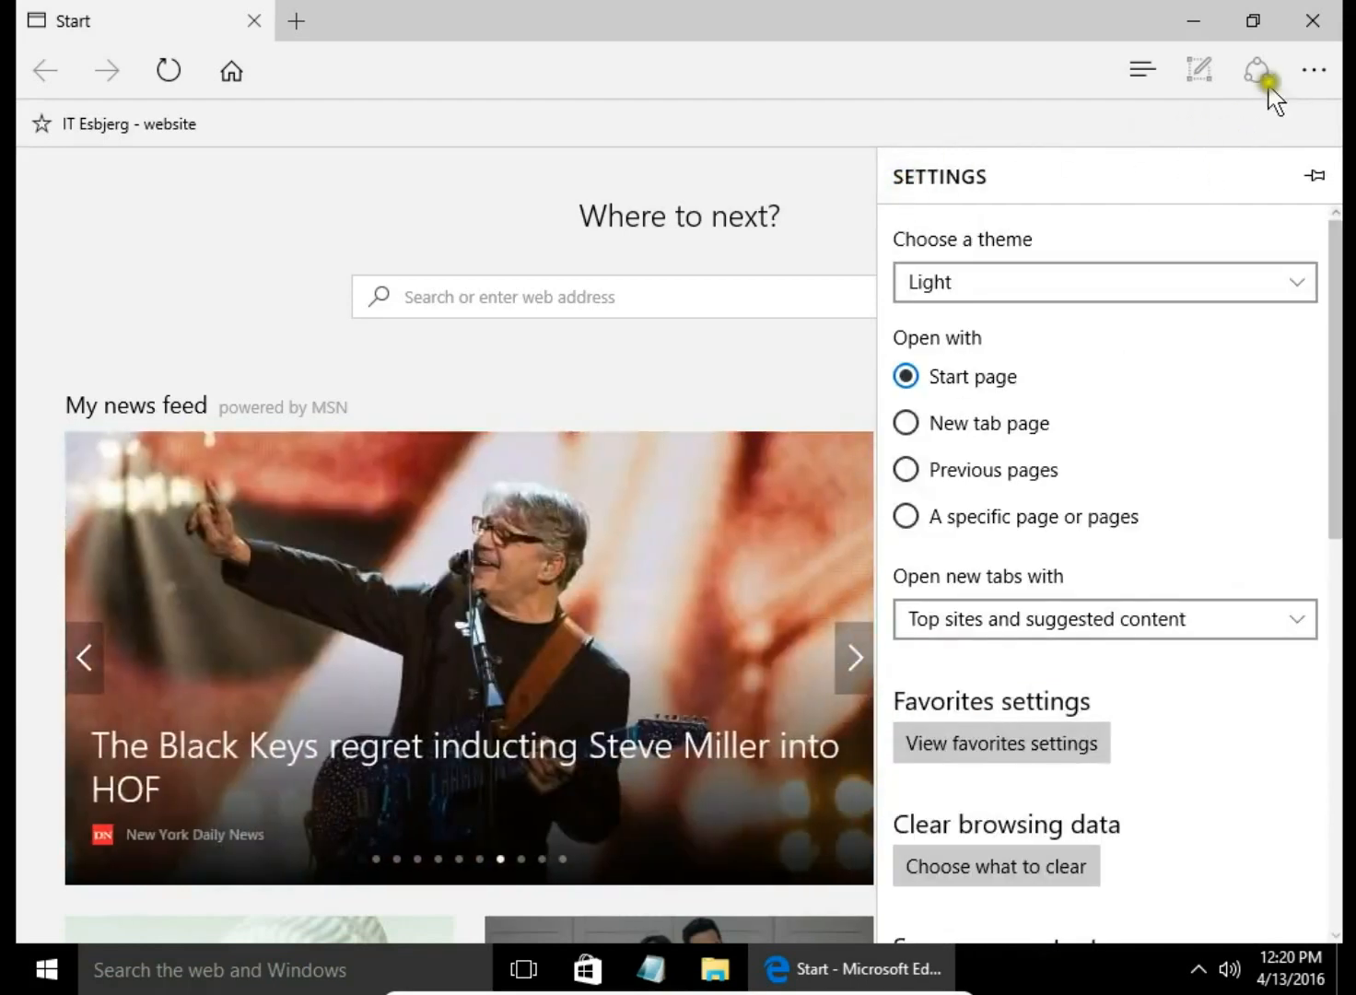
left_click(1274, 98)
left_click(1313, 70)
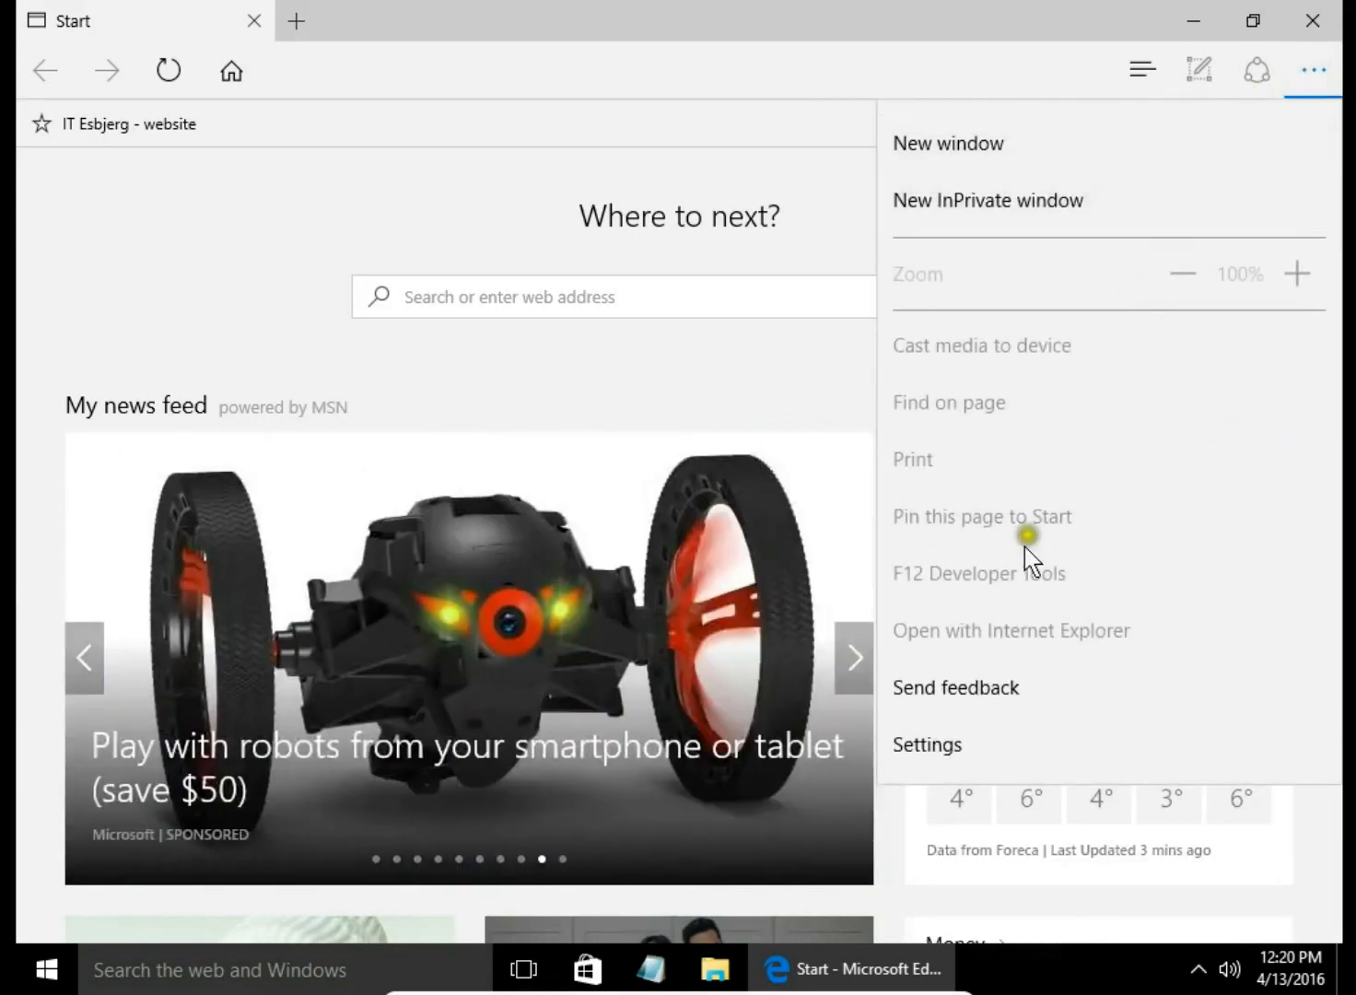
left_click(933, 746)
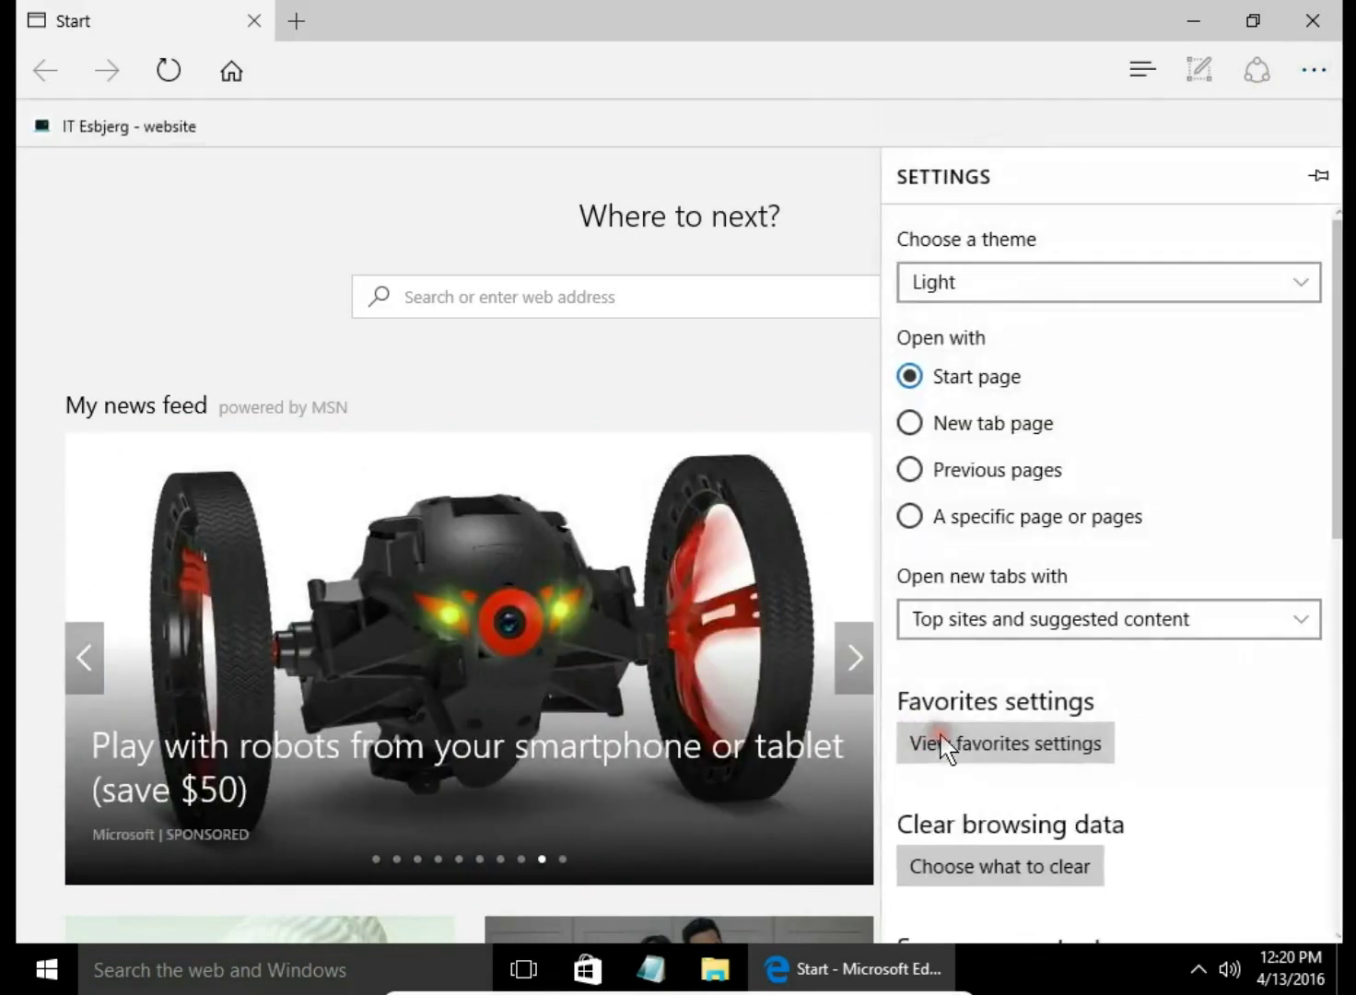
Clear browsing data with Cookies and saved website data ticked.
left_click(983, 868)
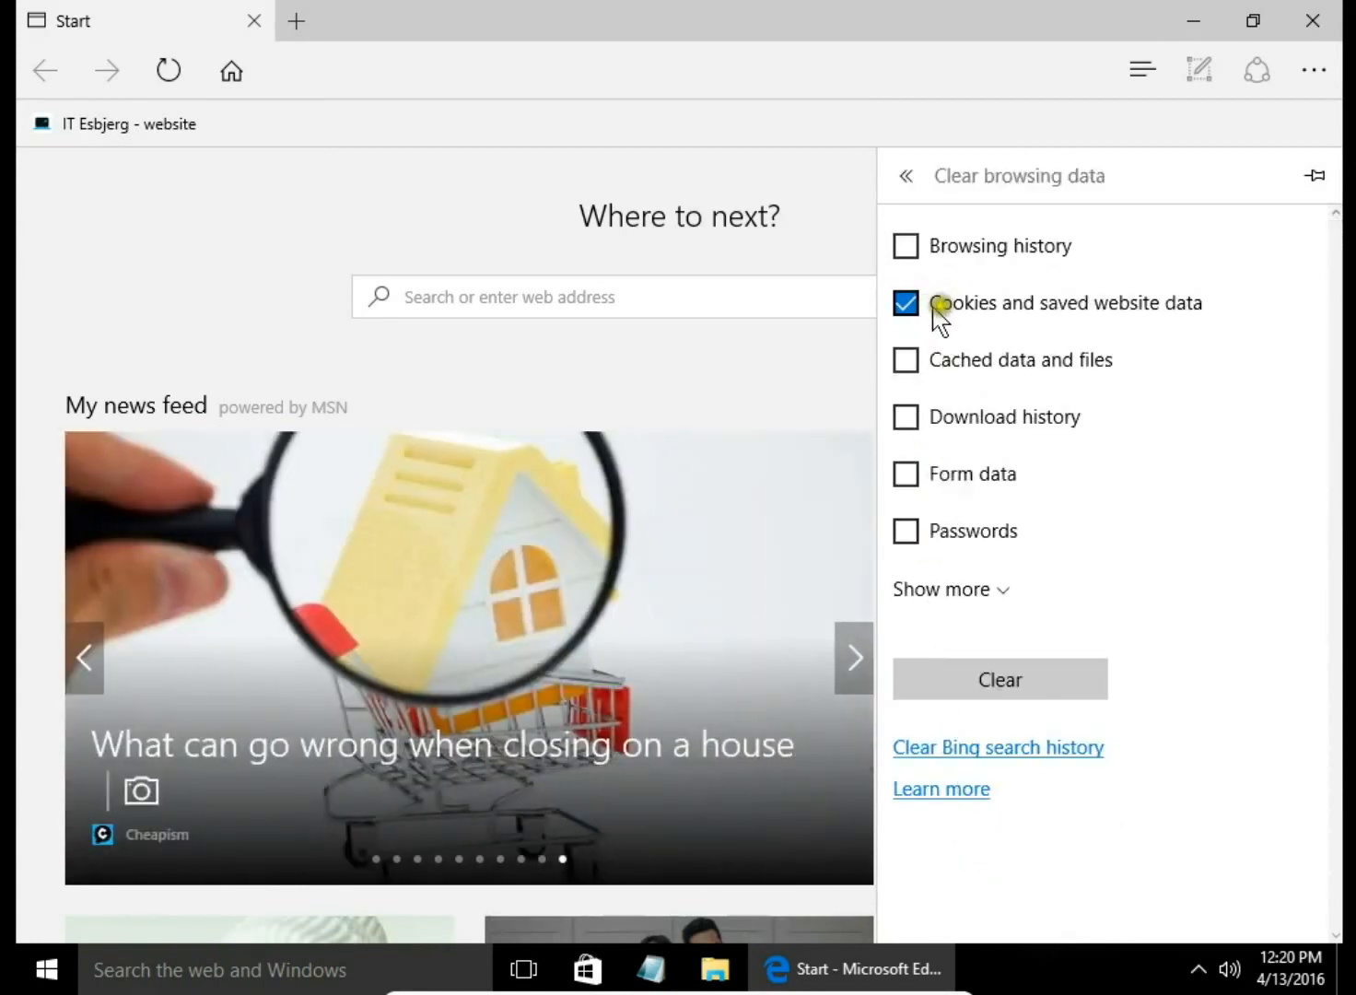
left_click(906, 304)
left_click(907, 304)
left_click(1017, 682)
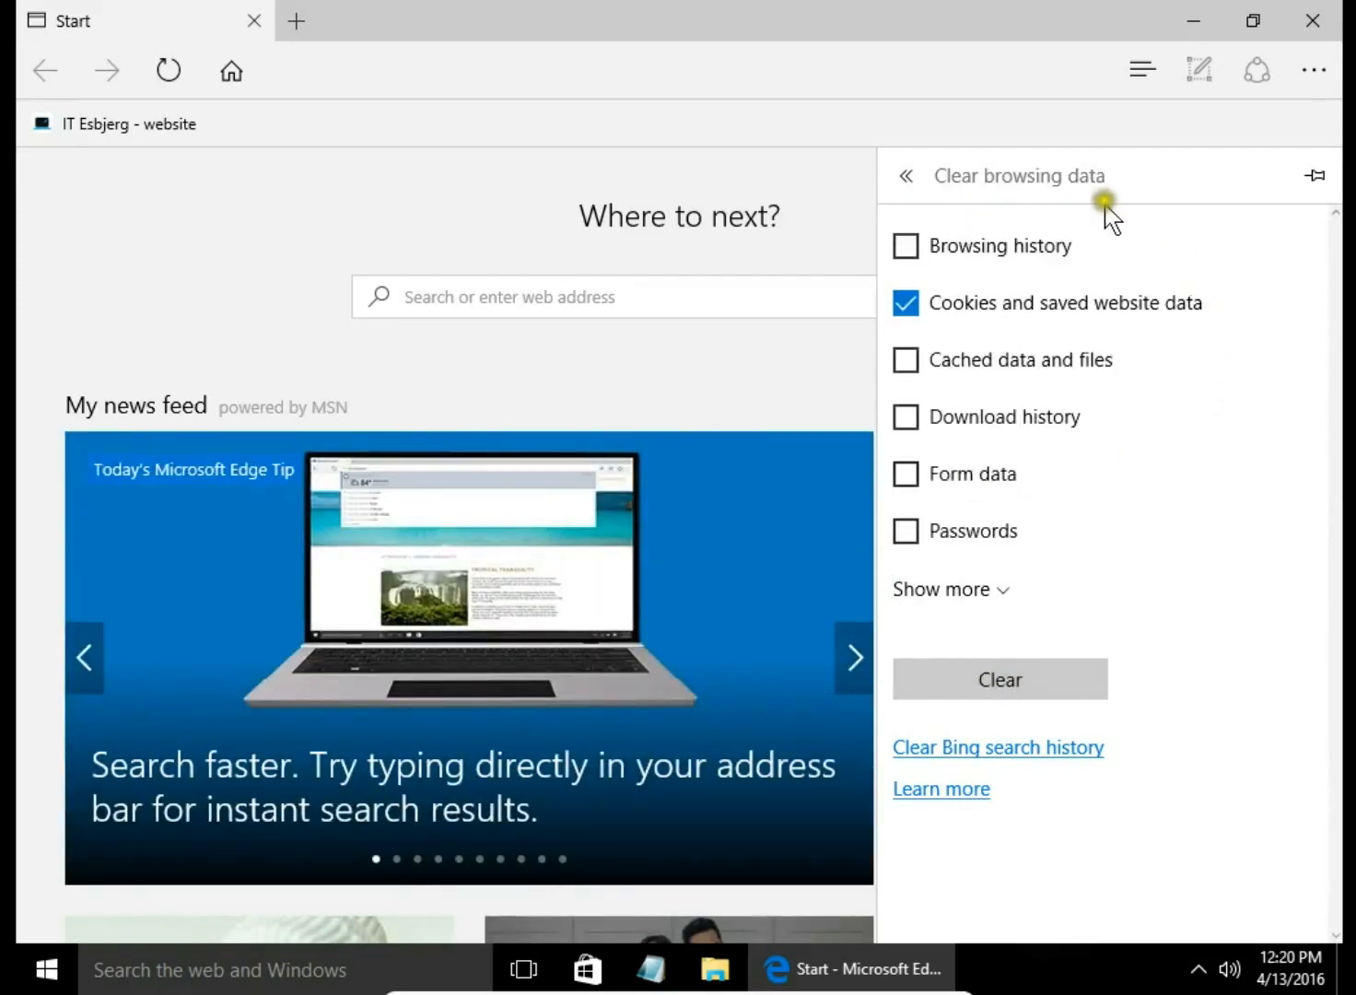
Confirm Cookies stays at Block all cookies in advanced settings and close the settings pane.
left_click(905, 176)
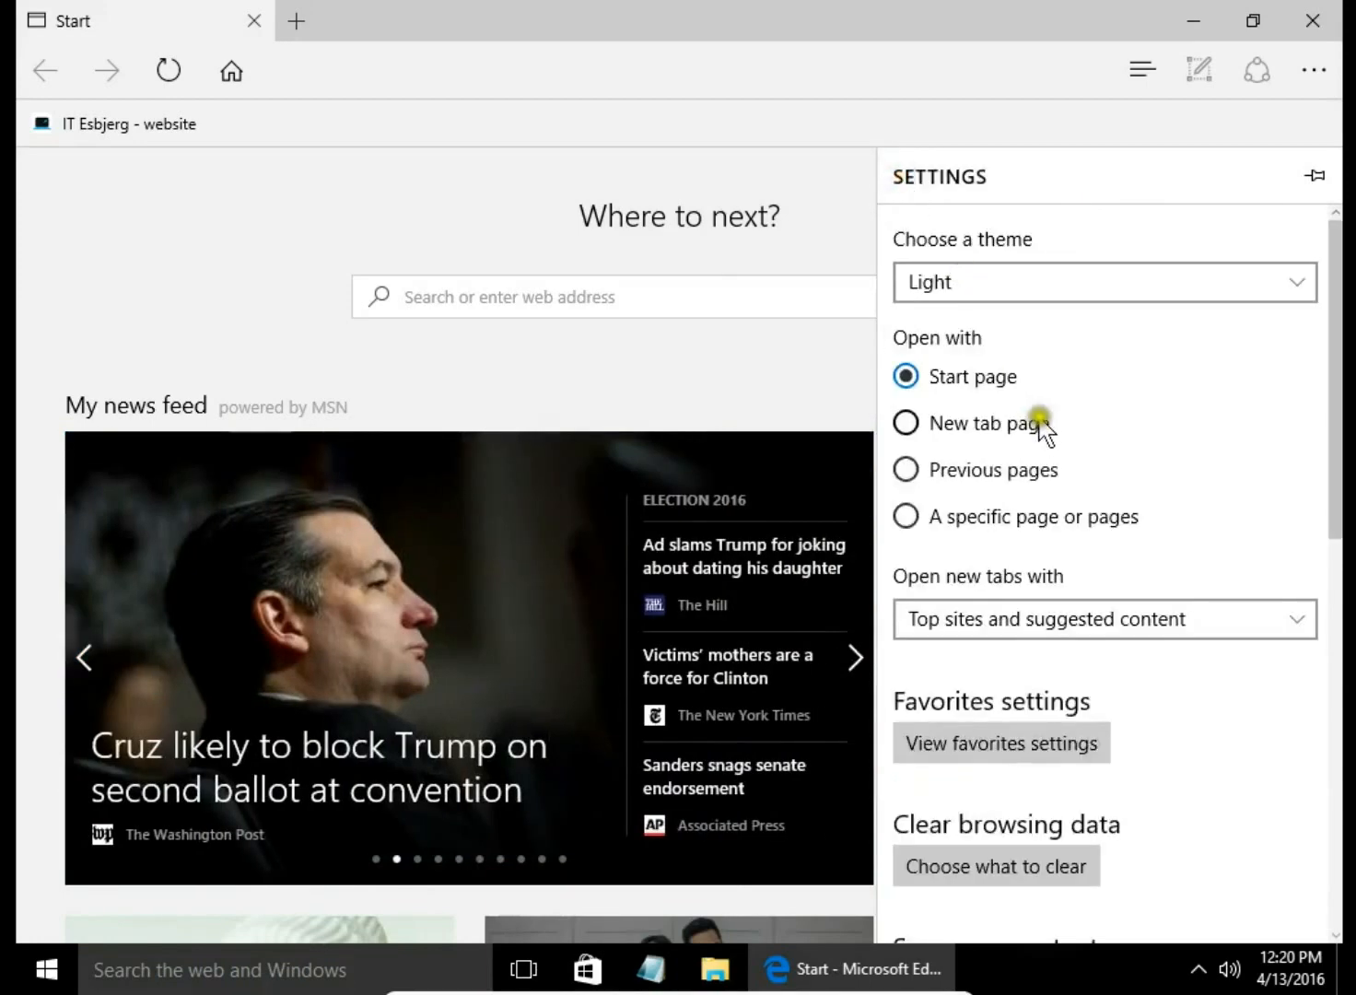
scroll(1046, 440, "down", 5)
scroll(1046, 439, "down", 2)
scroll(1046, 528, "down", 3)
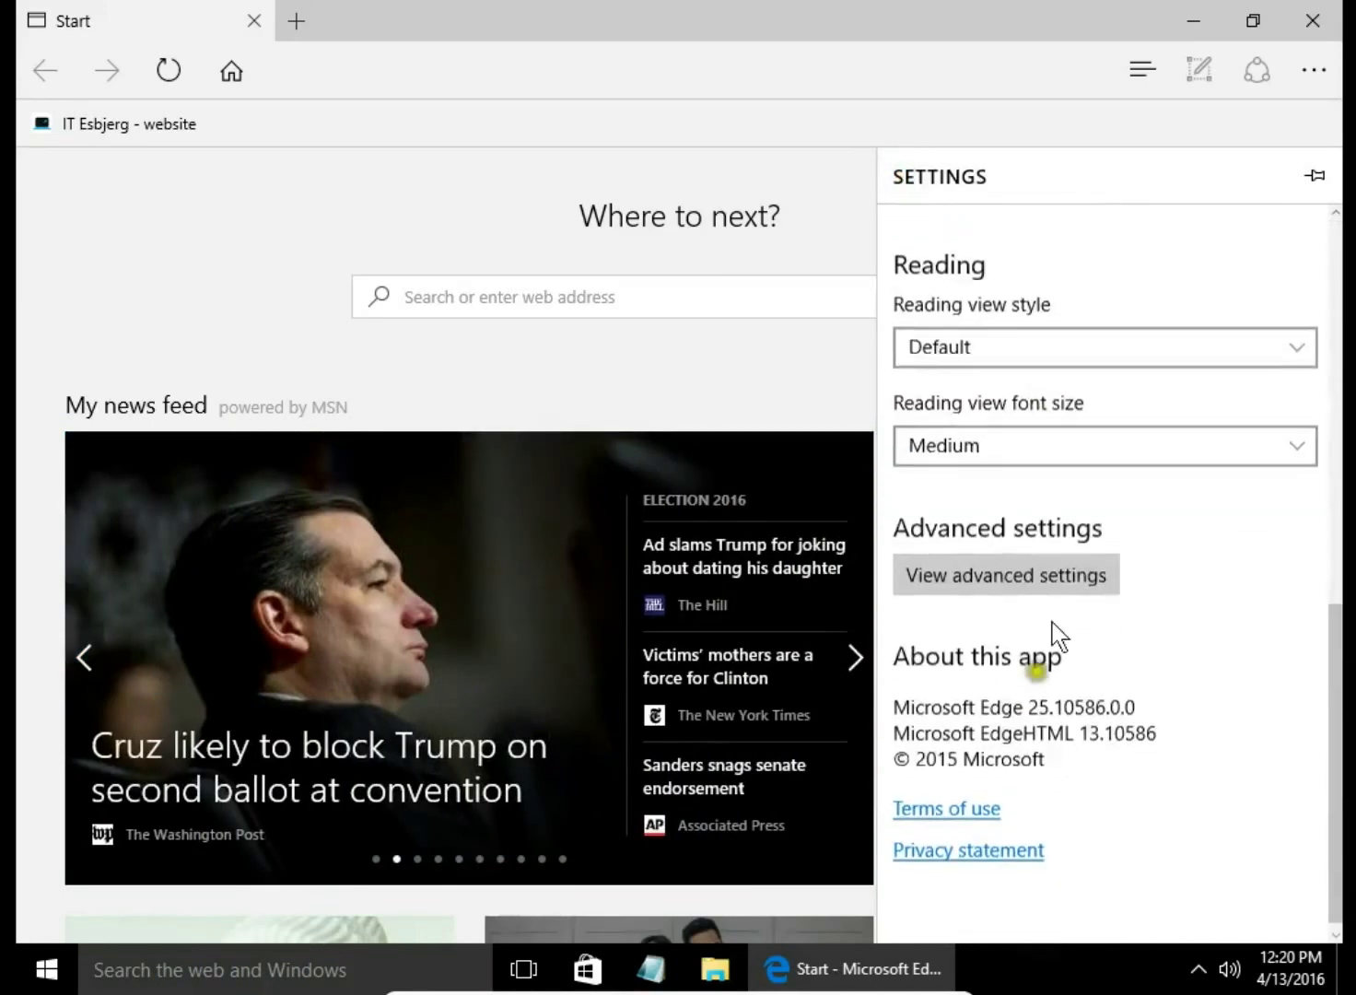
left_click(995, 583)
scroll(995, 583, "down", 5)
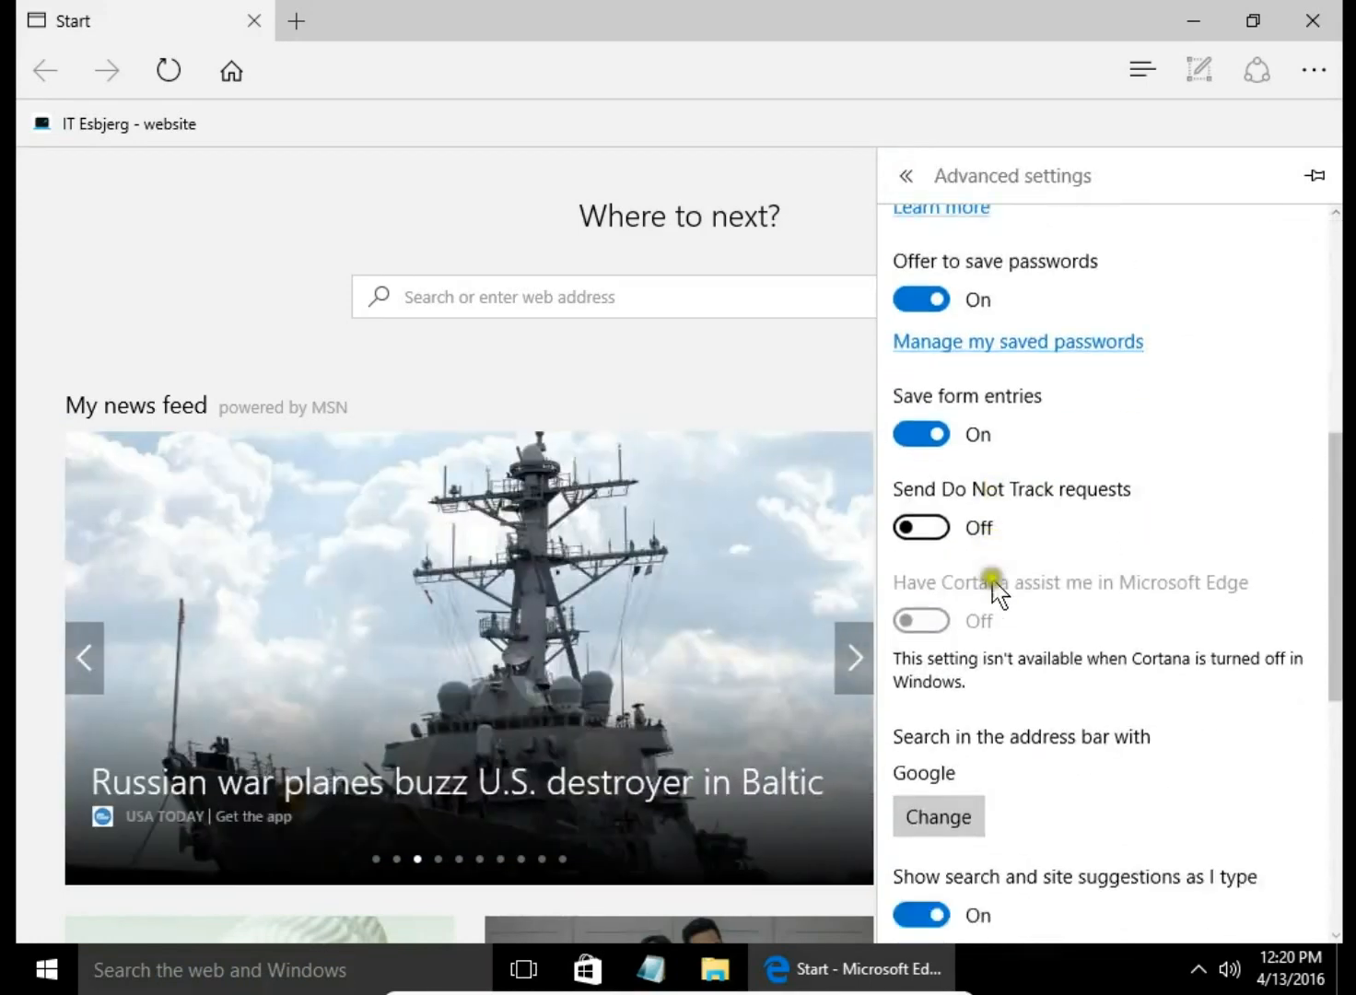
scroll(996, 583, "down", 5)
left_click(996, 577)
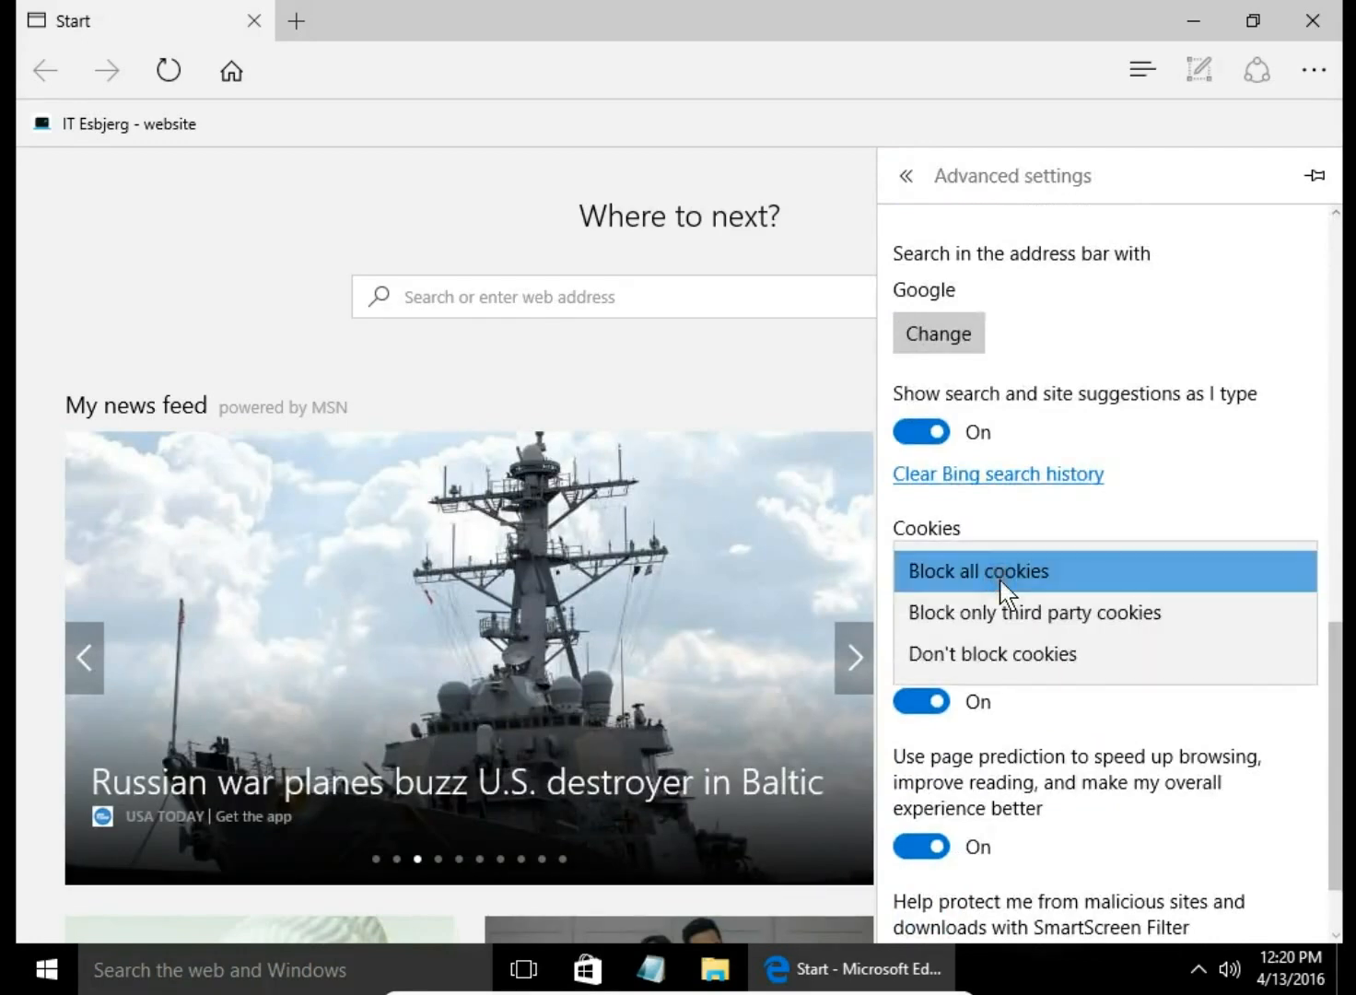
left_click(1002, 577)
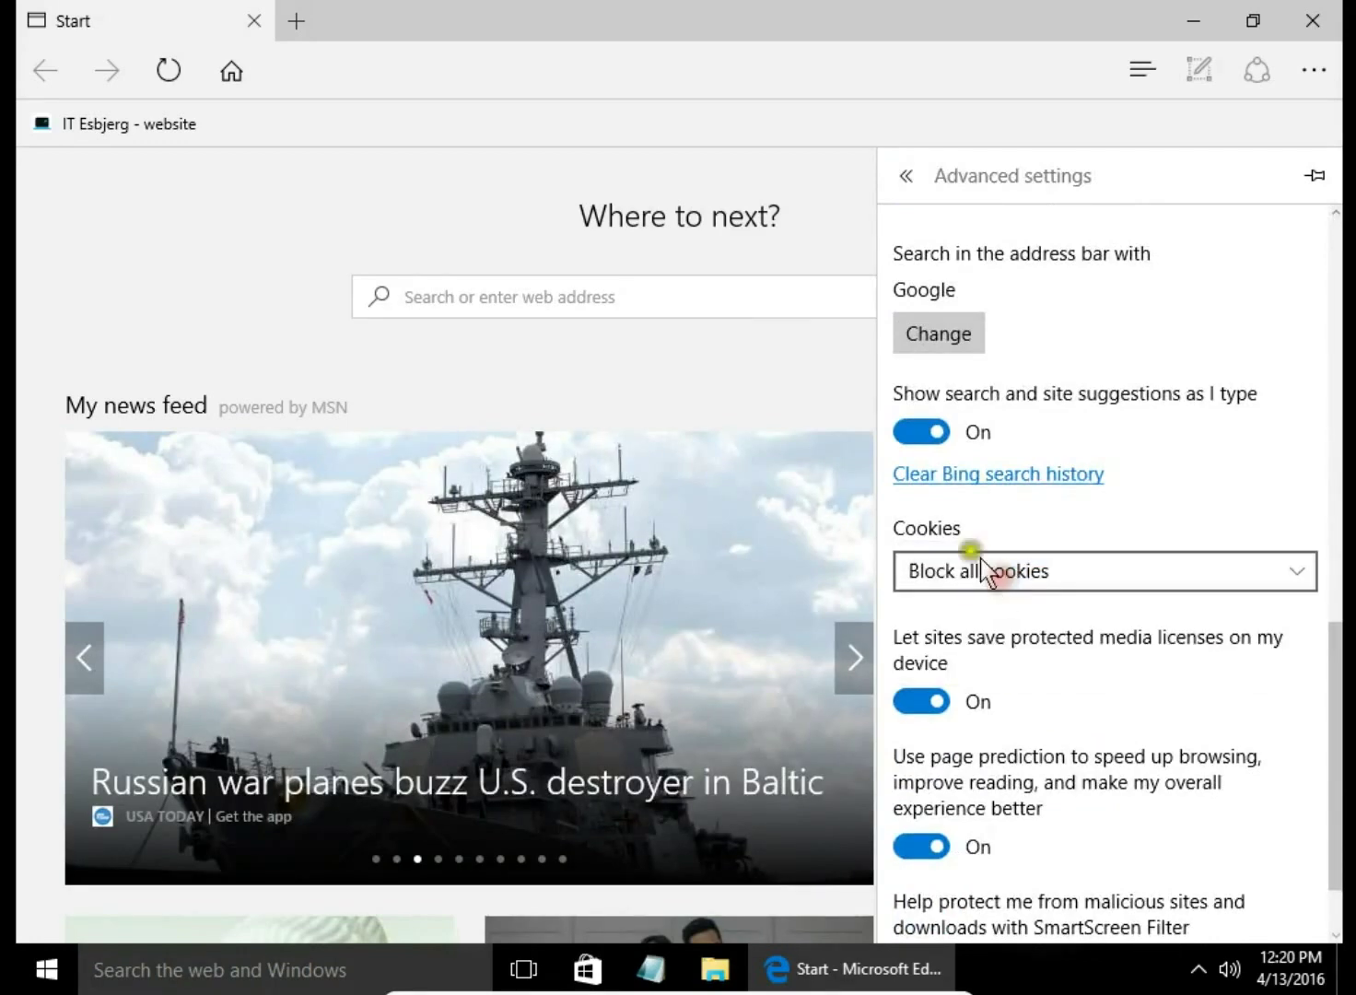
left_click(701, 67)
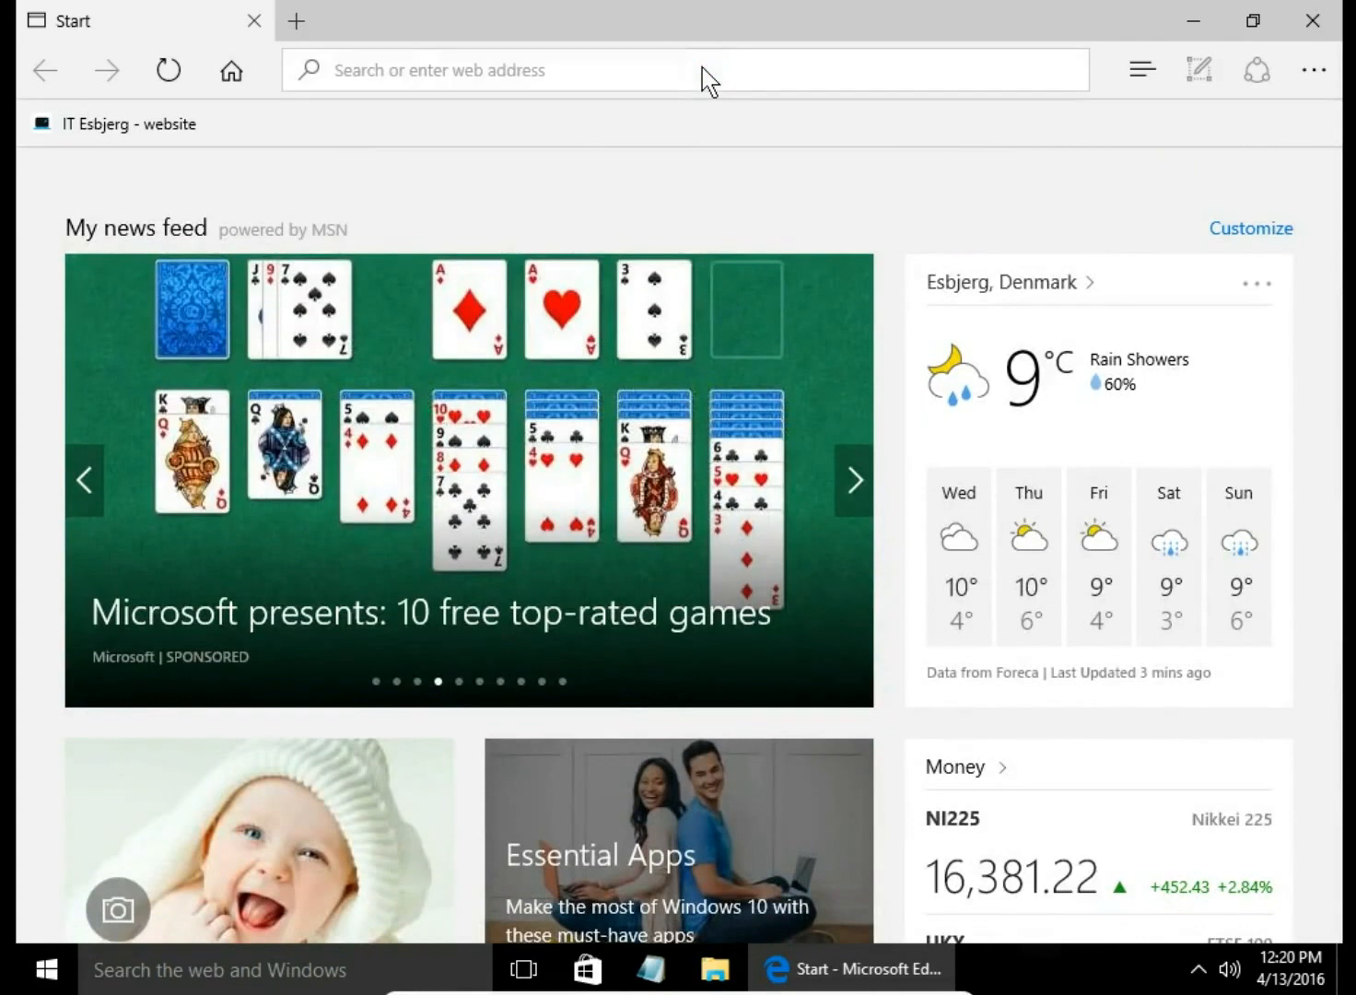
Go to unik-oils.com and try adding Paste It and Shaper Wax 100ml to the cart.
left_click(708, 70)
type("unik-oils.com/")
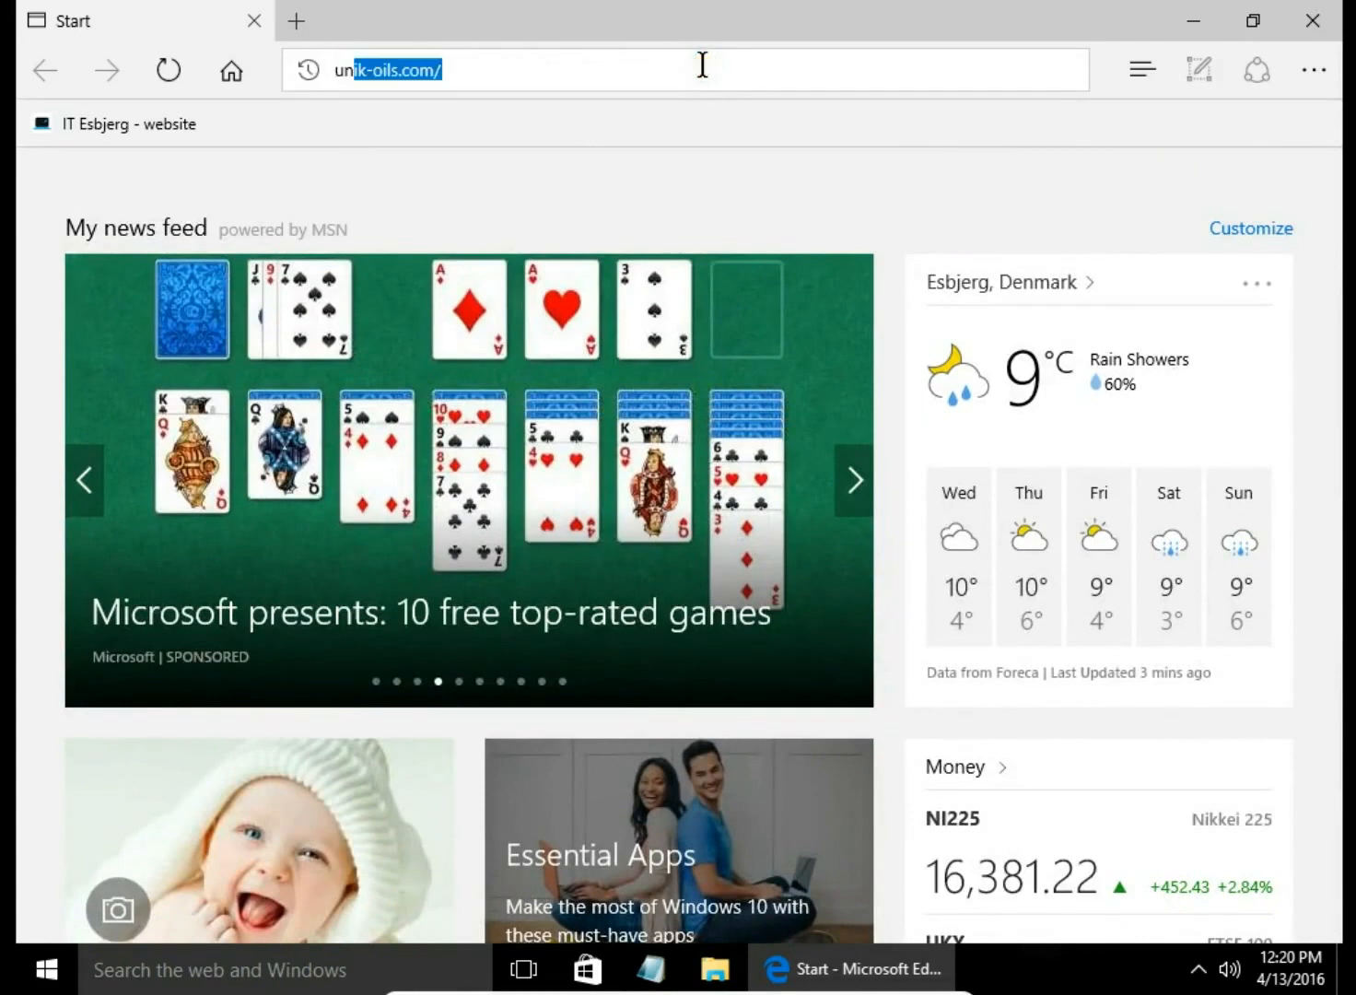
key("Return")
scroll(654, 417, "down", 3)
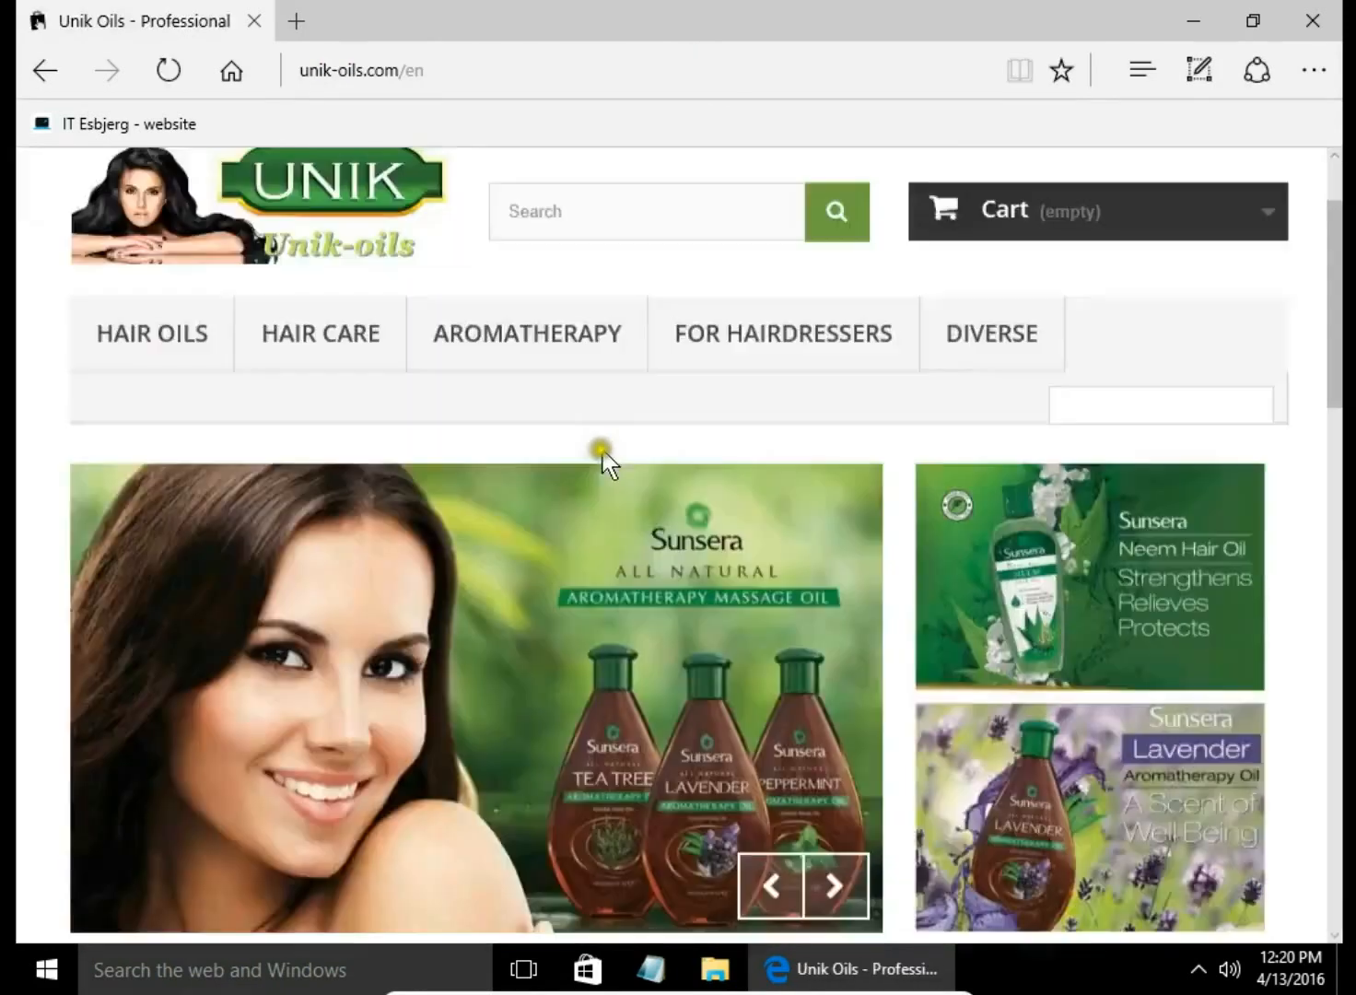
scroll(591, 469, "down", 3)
scroll(317, 656, "down", 2)
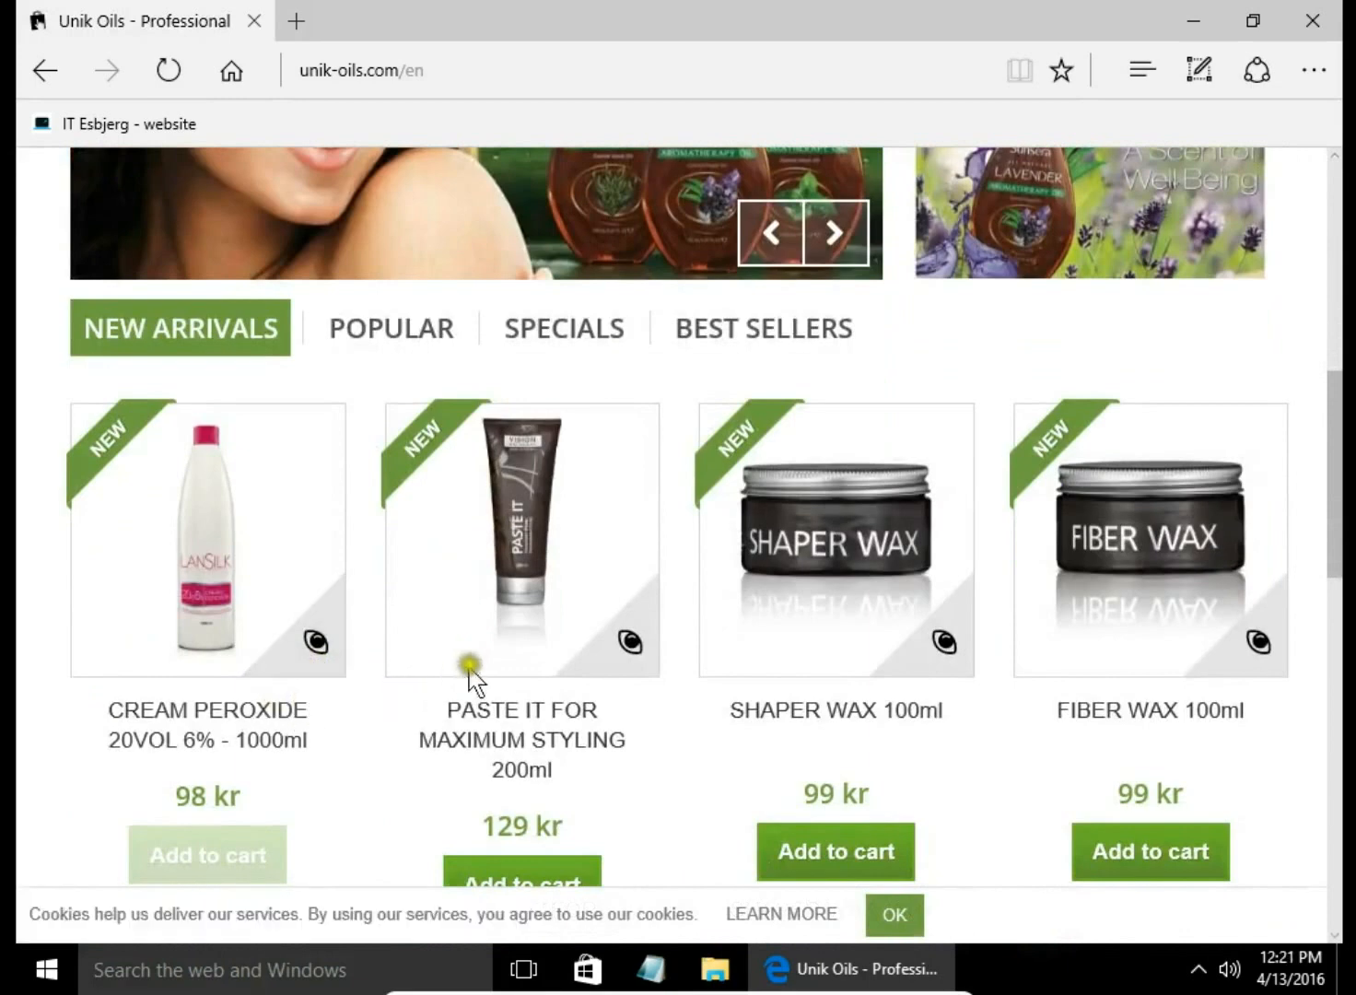
scroll(517, 642, "down", 3)
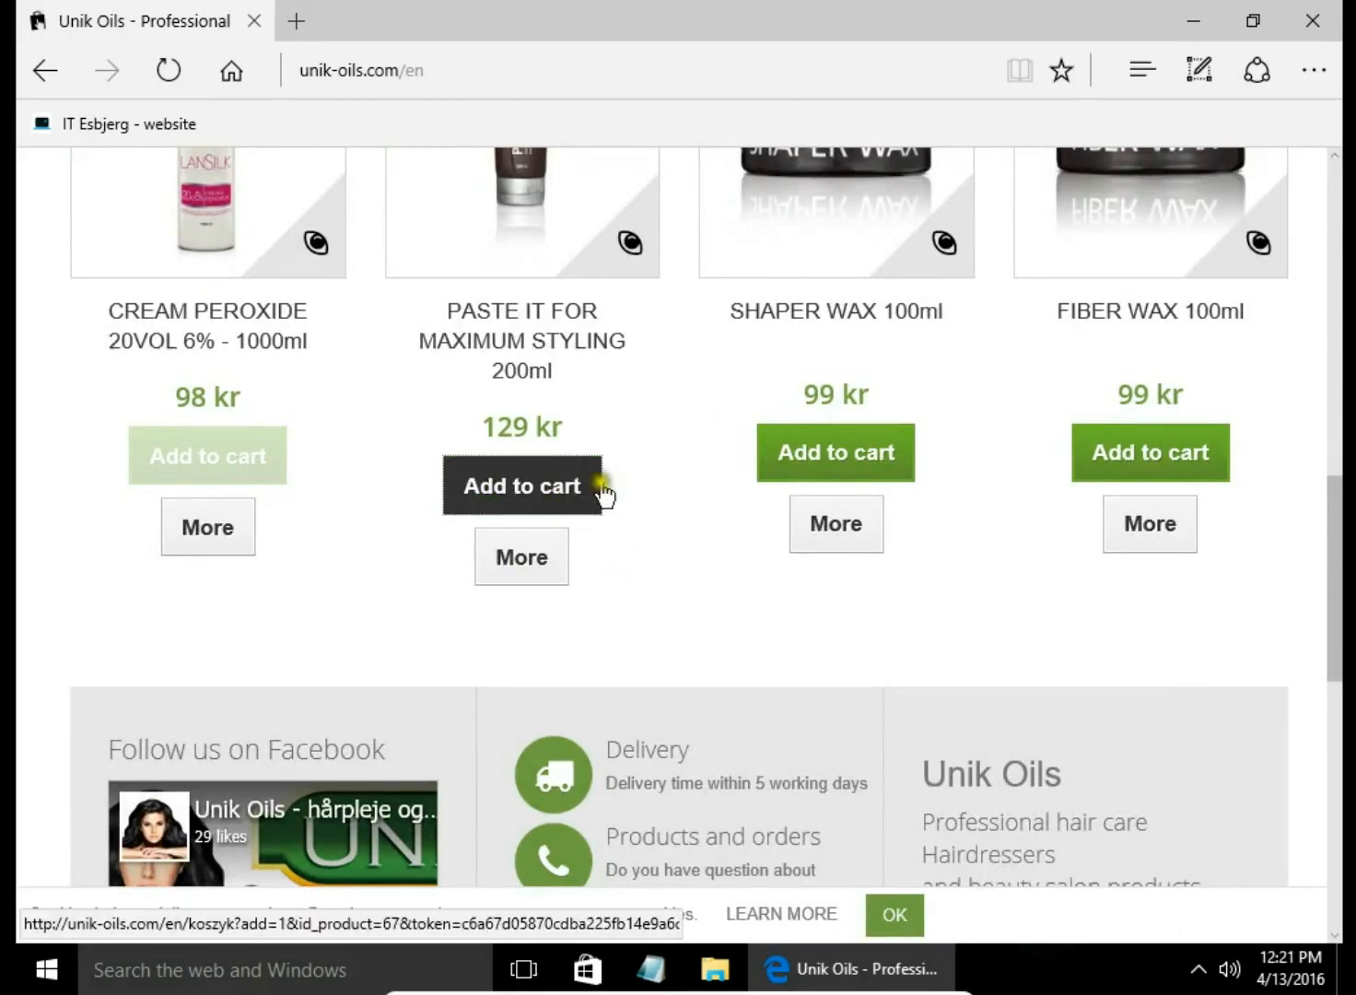
left_click(572, 490)
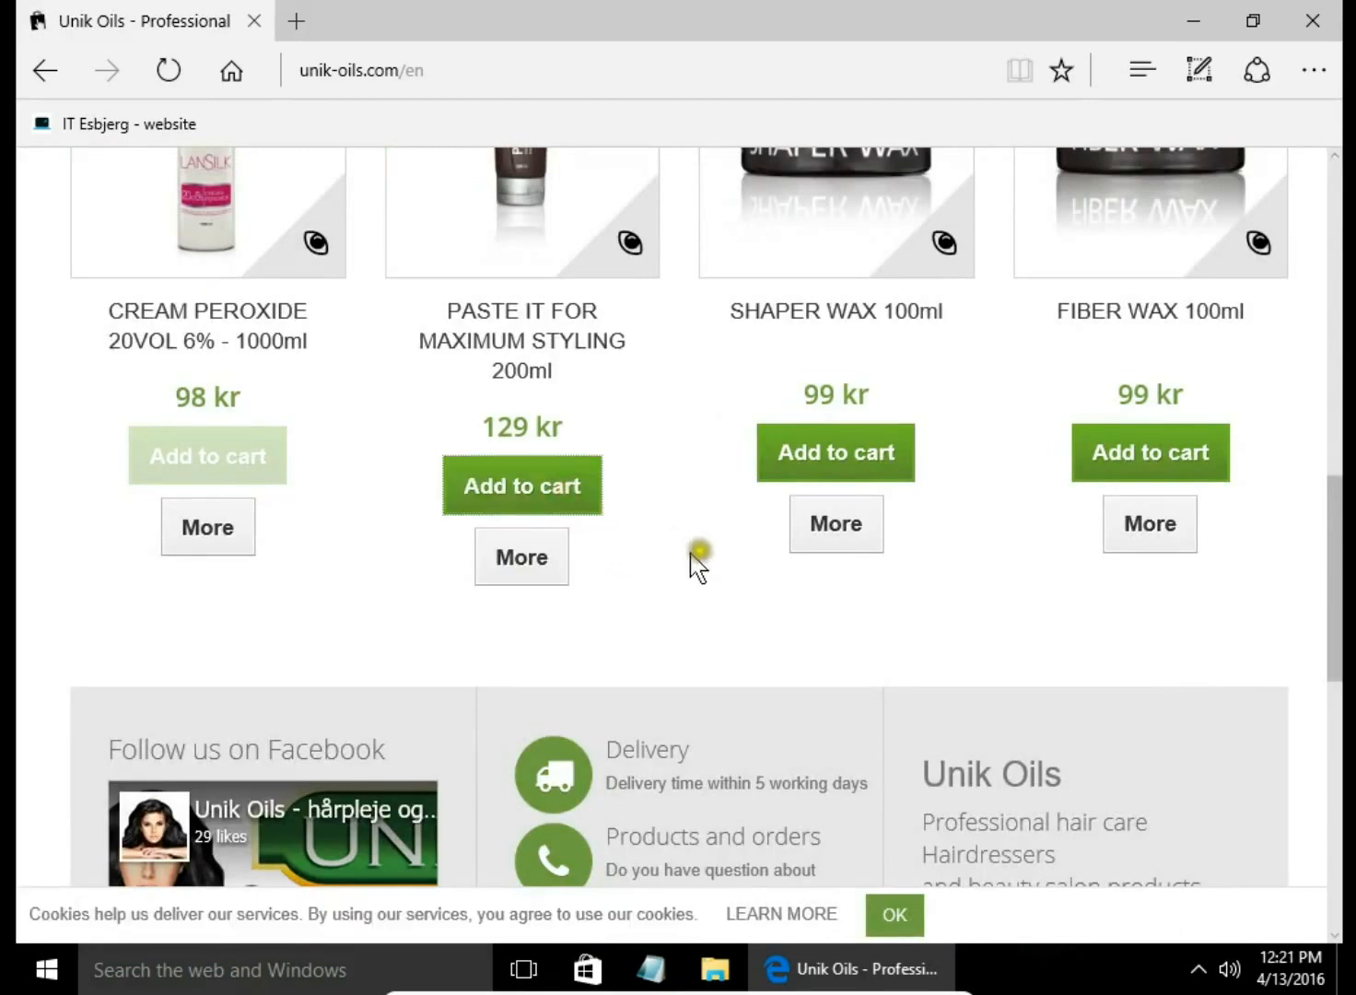
scroll(700, 550, "up", 5)
scroll(707, 546, "up", 3)
scroll(710, 547, "up", 3)
scroll(710, 547, "down", 6)
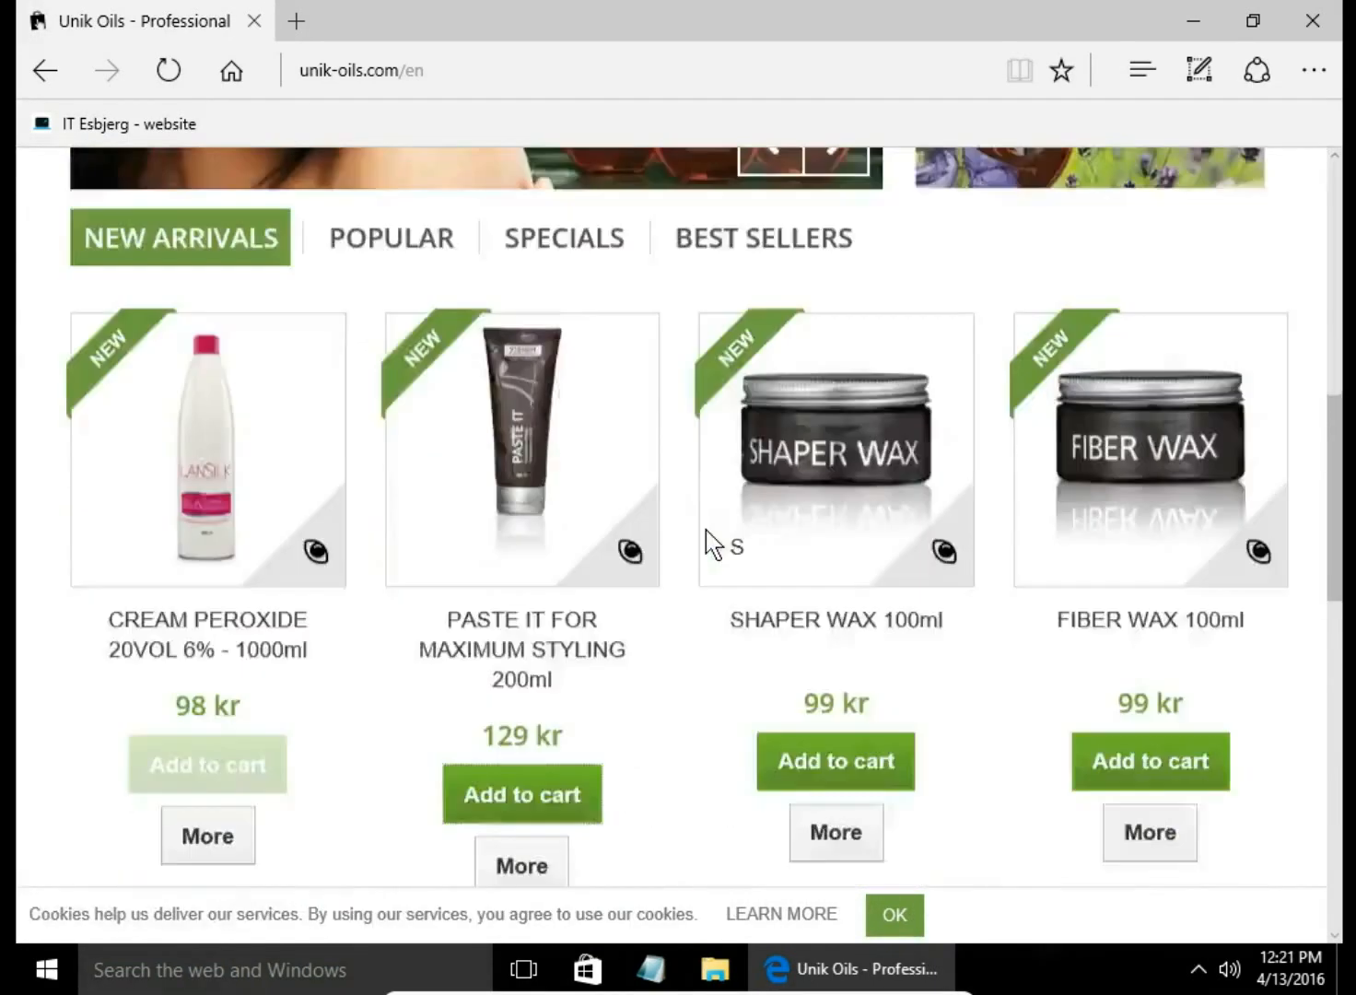
scroll(709, 546, "down", 1)
left_click(808, 644)
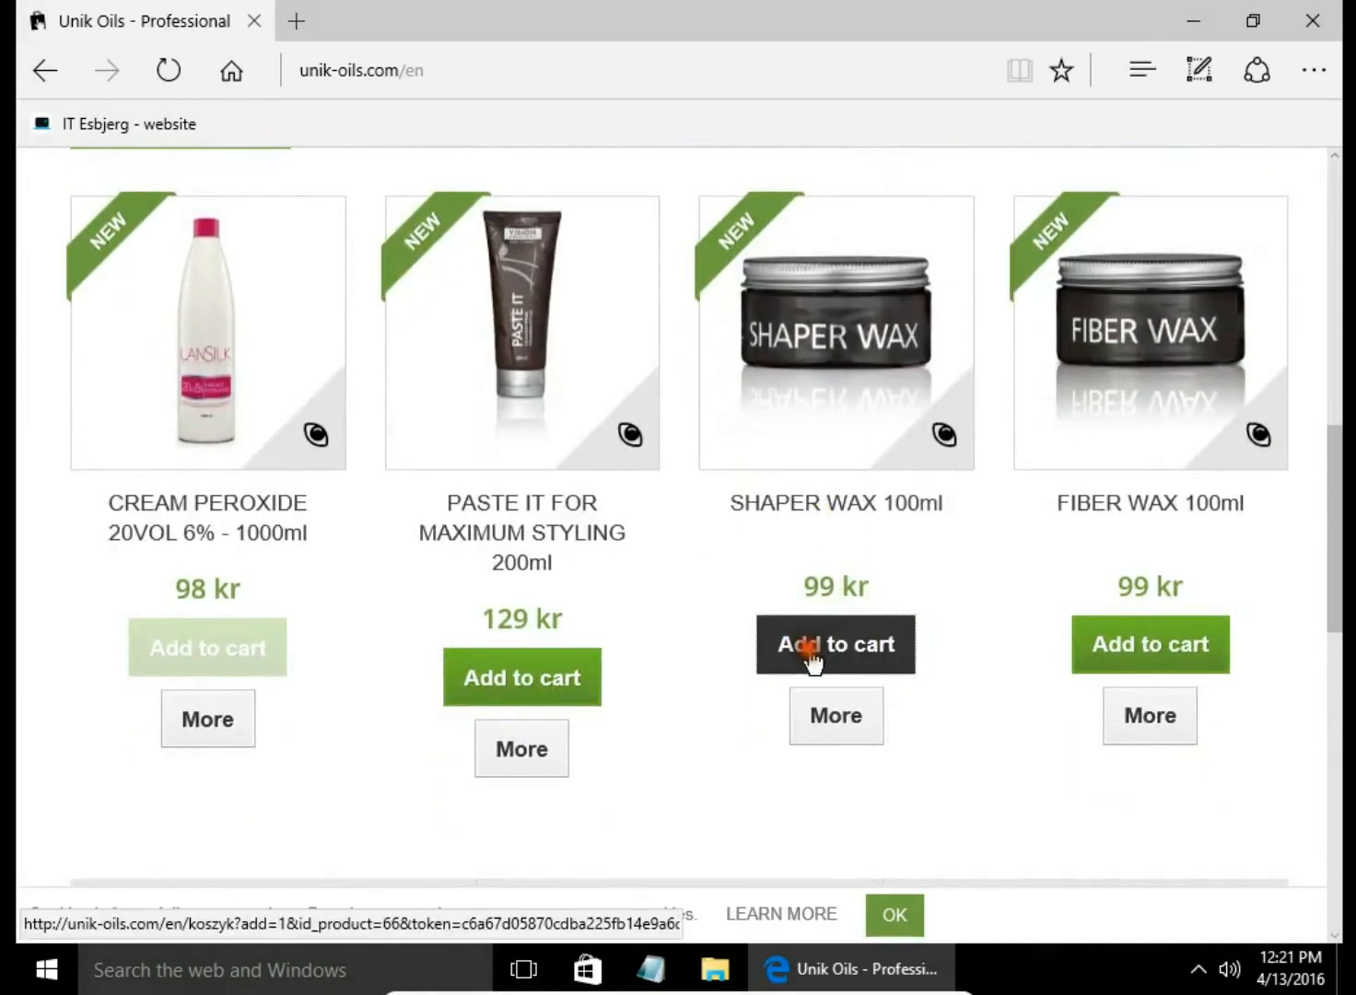
scroll(739, 738, "up", 4)
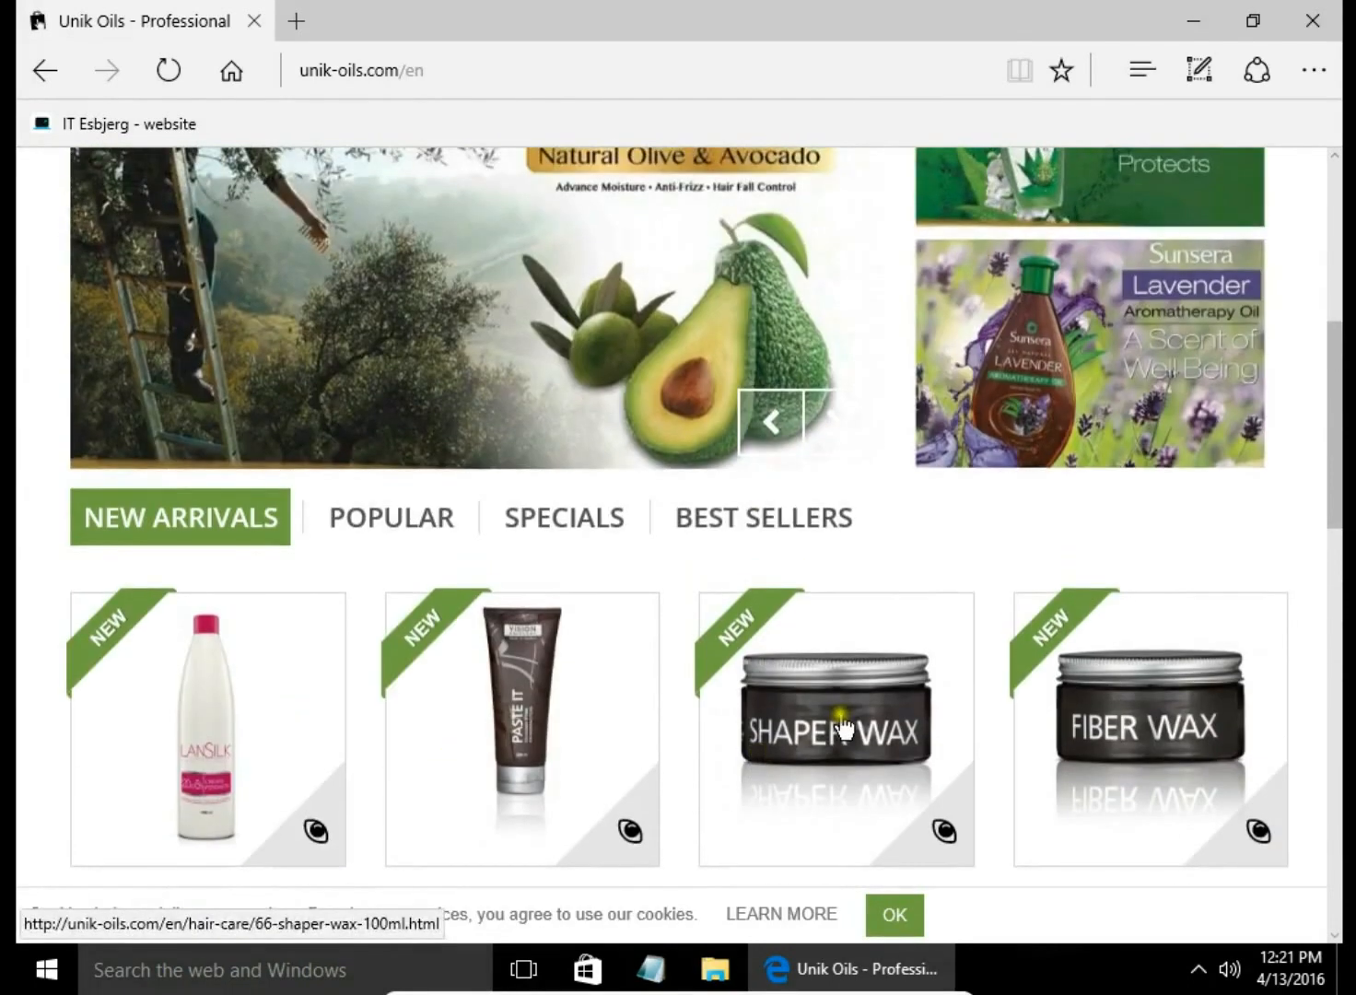
scroll(738, 738, "up", 3)
In the HAIR OILS category, try adding Almond Hair Oil to the cart.
left_click(185, 271)
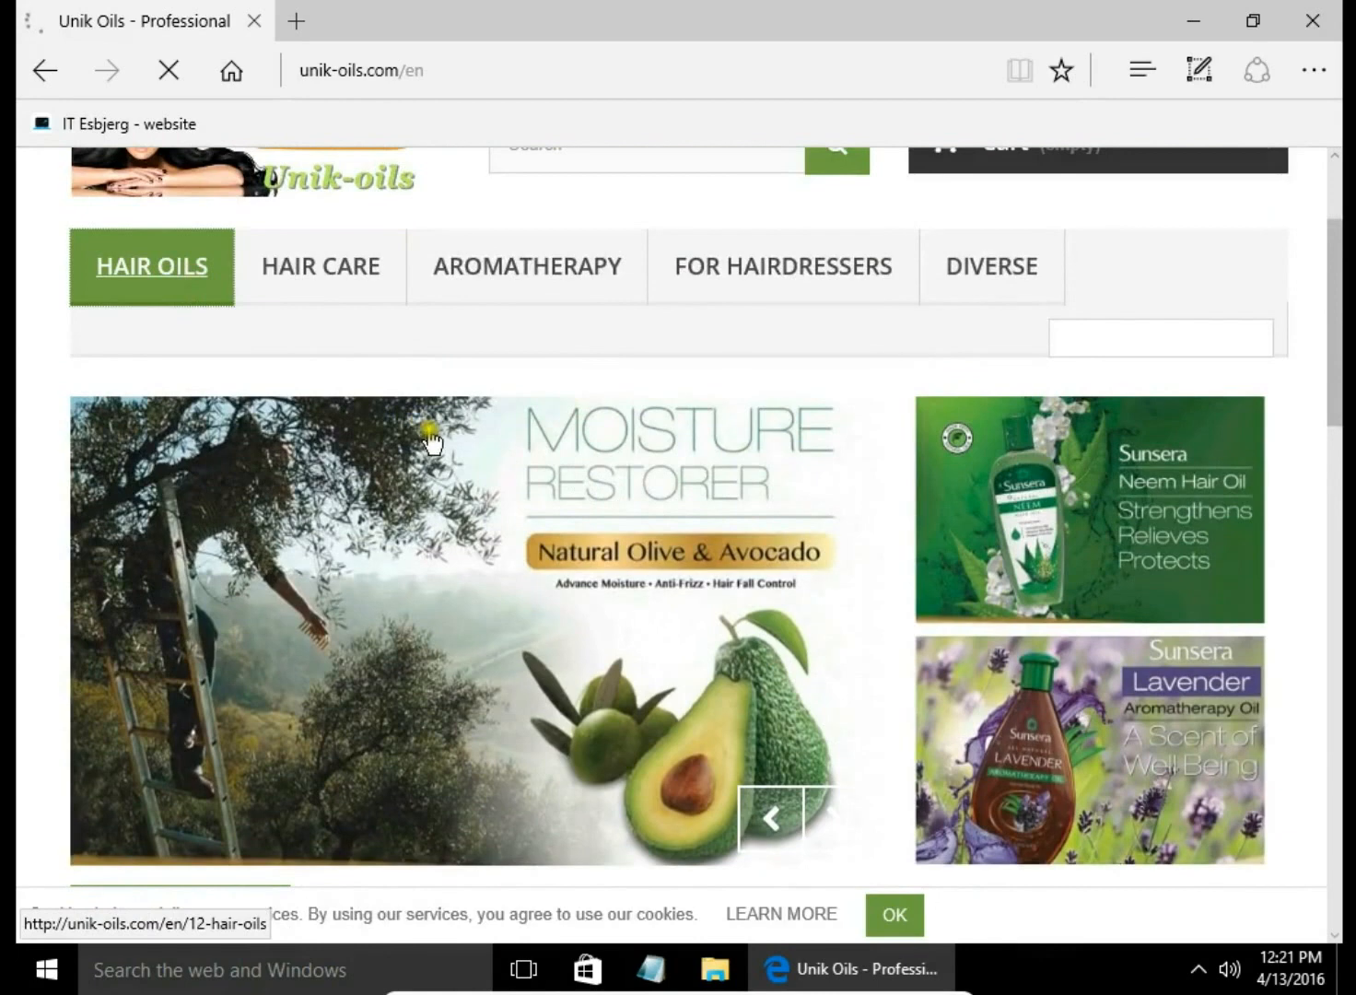
scroll(439, 455, "down", 3)
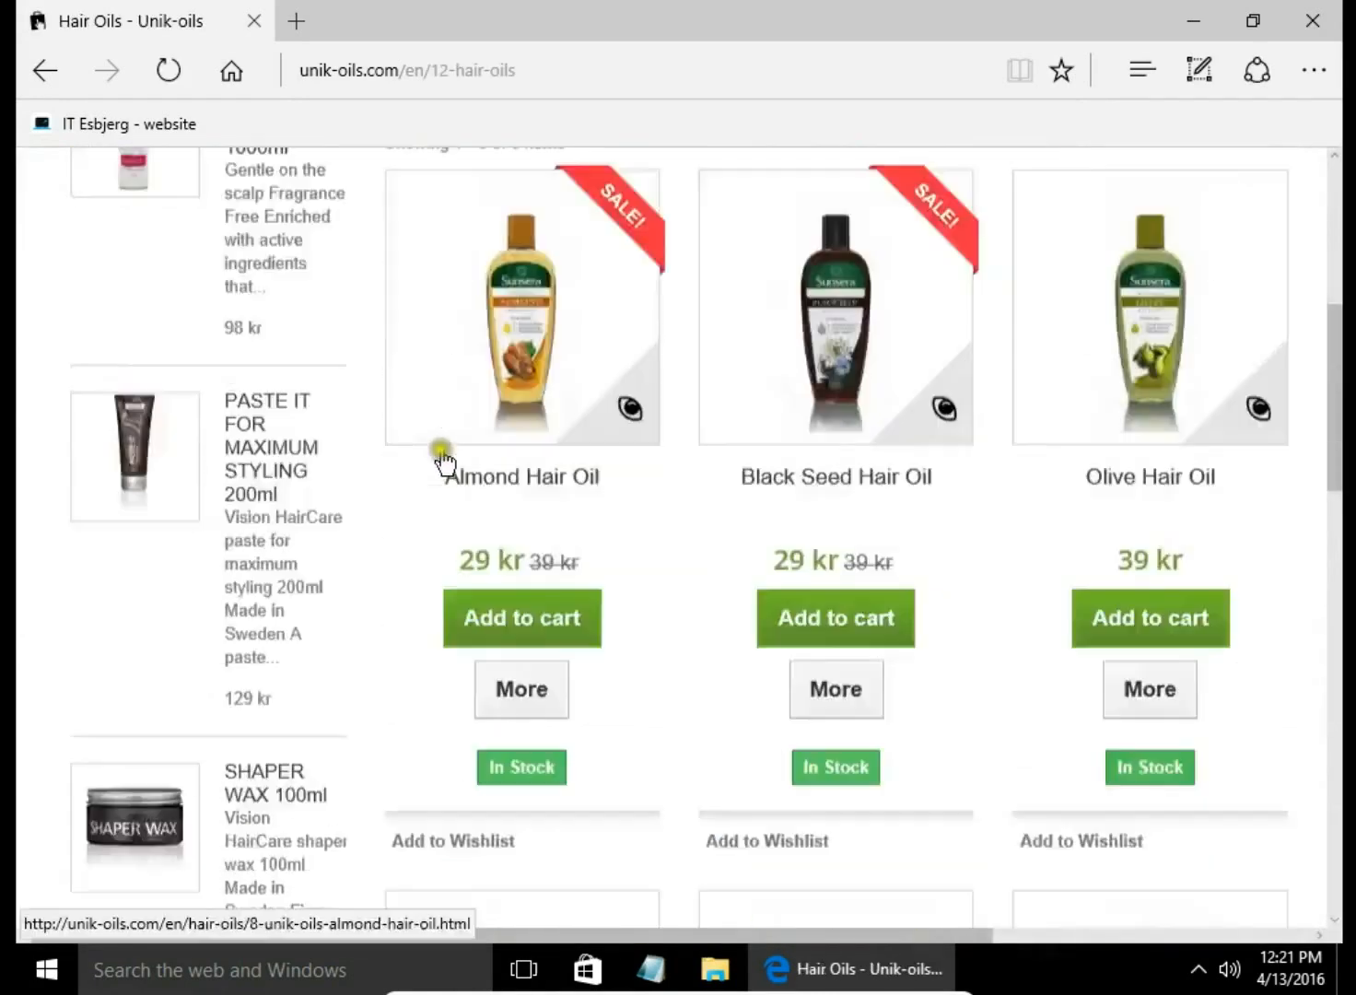
scroll(440, 455, "down", 1)
left_click(517, 542)
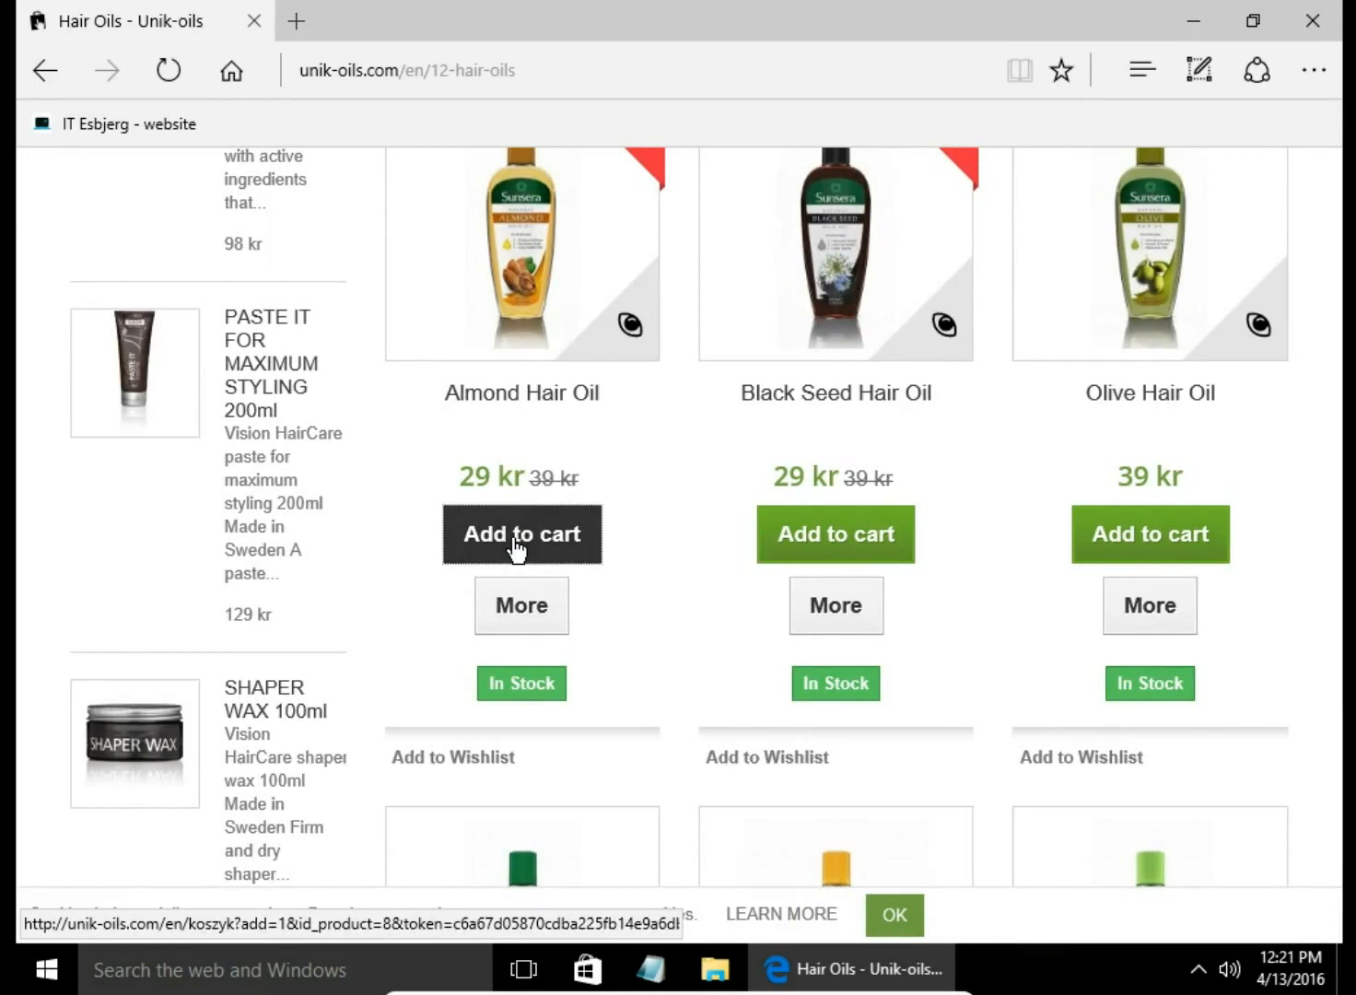
scroll(517, 546, "up", 10)
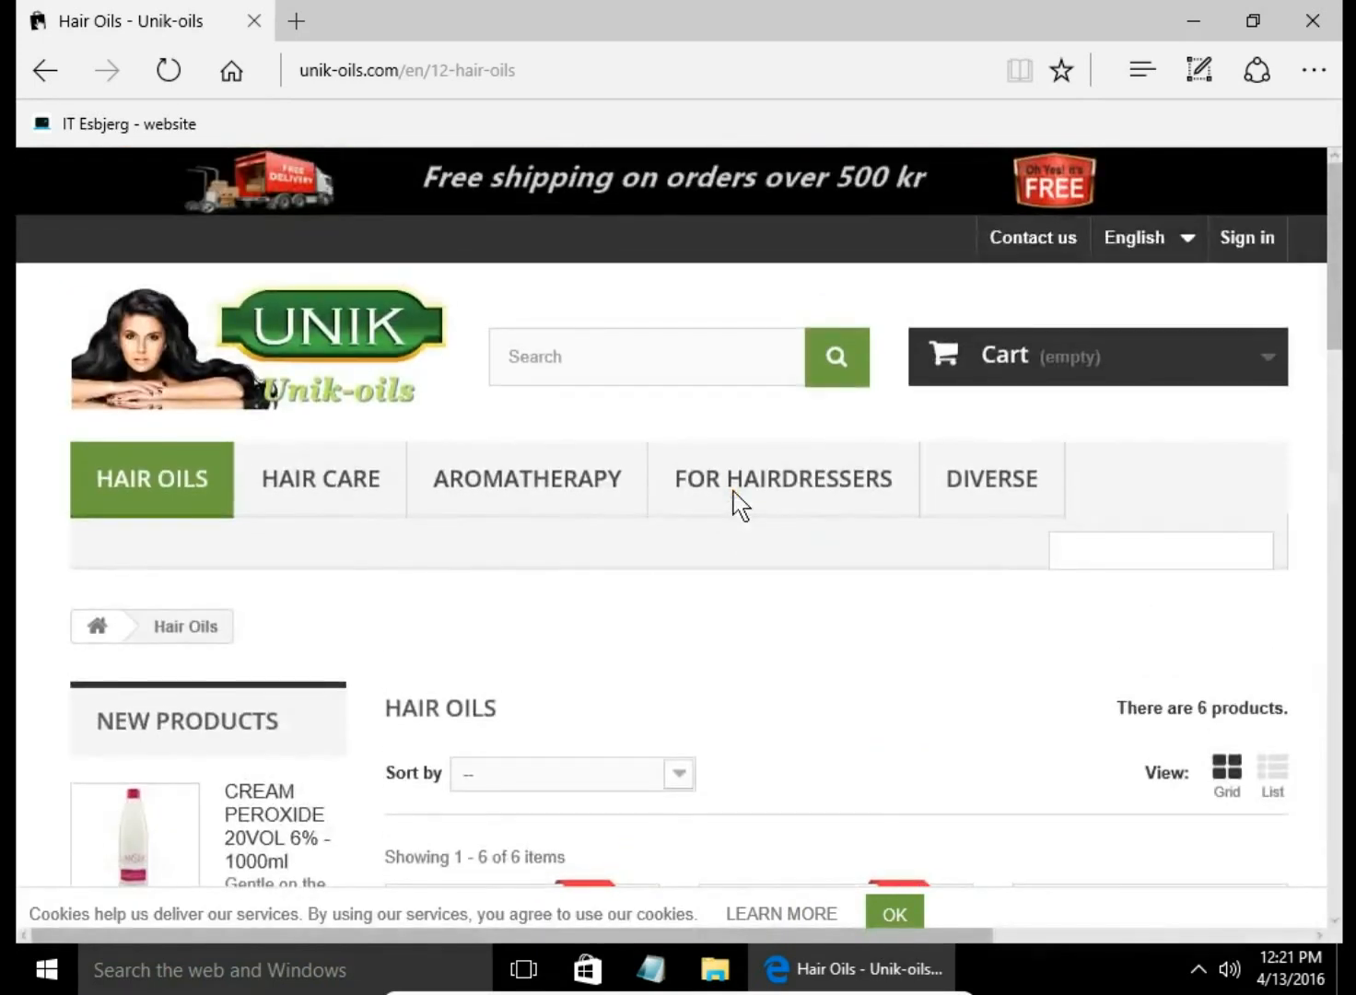
scroll(1157, 350, "down", 2)
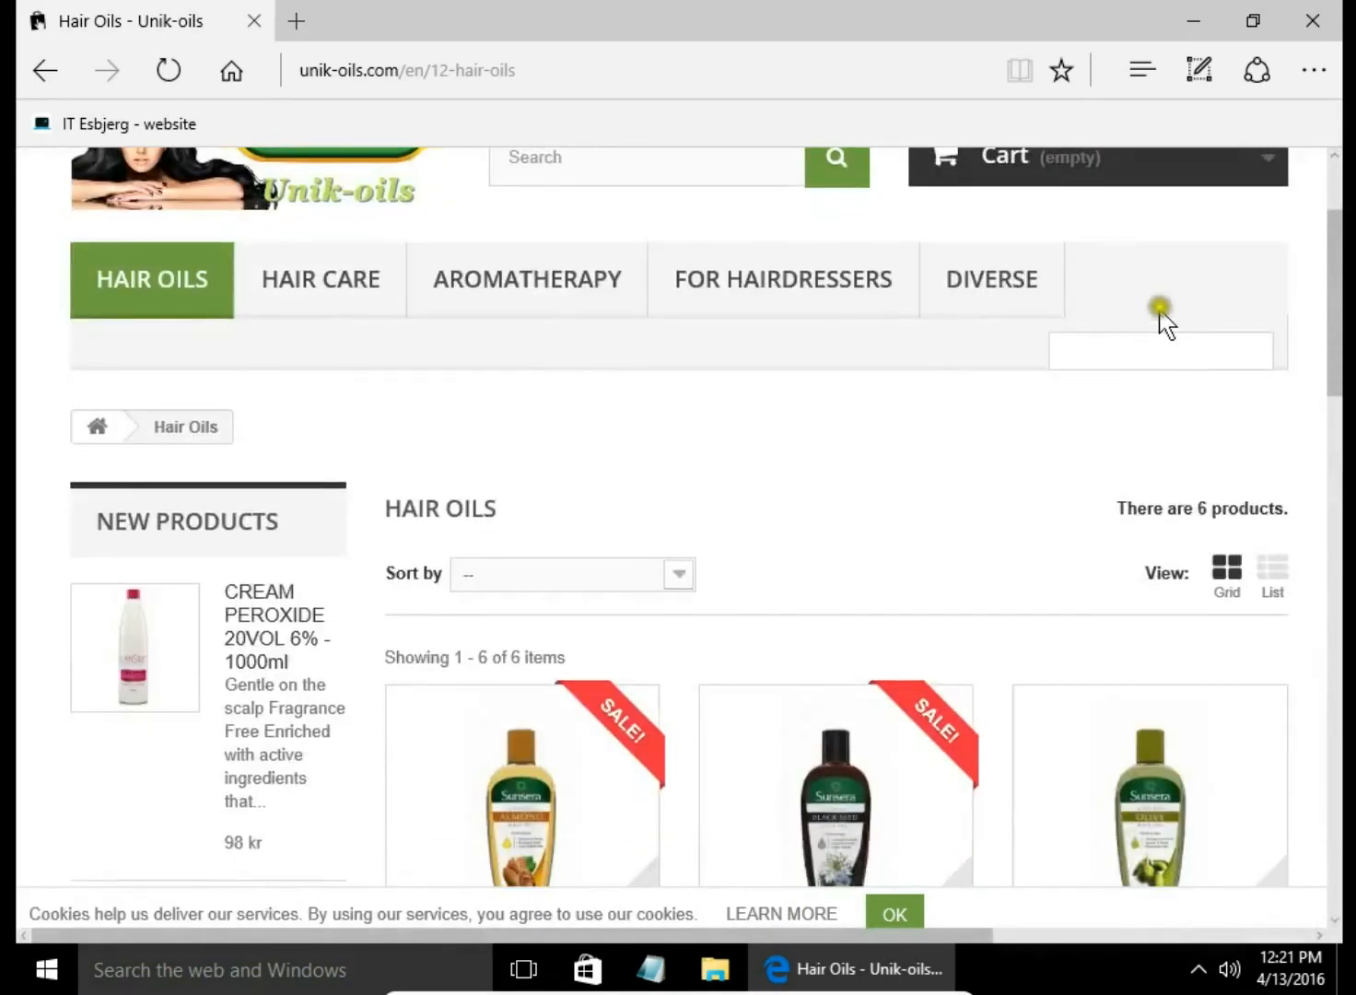
scroll(1165, 318, "up", 3)
Go to the webshop's Sign in page and start the login in the Email address field.
left_click(1237, 243)
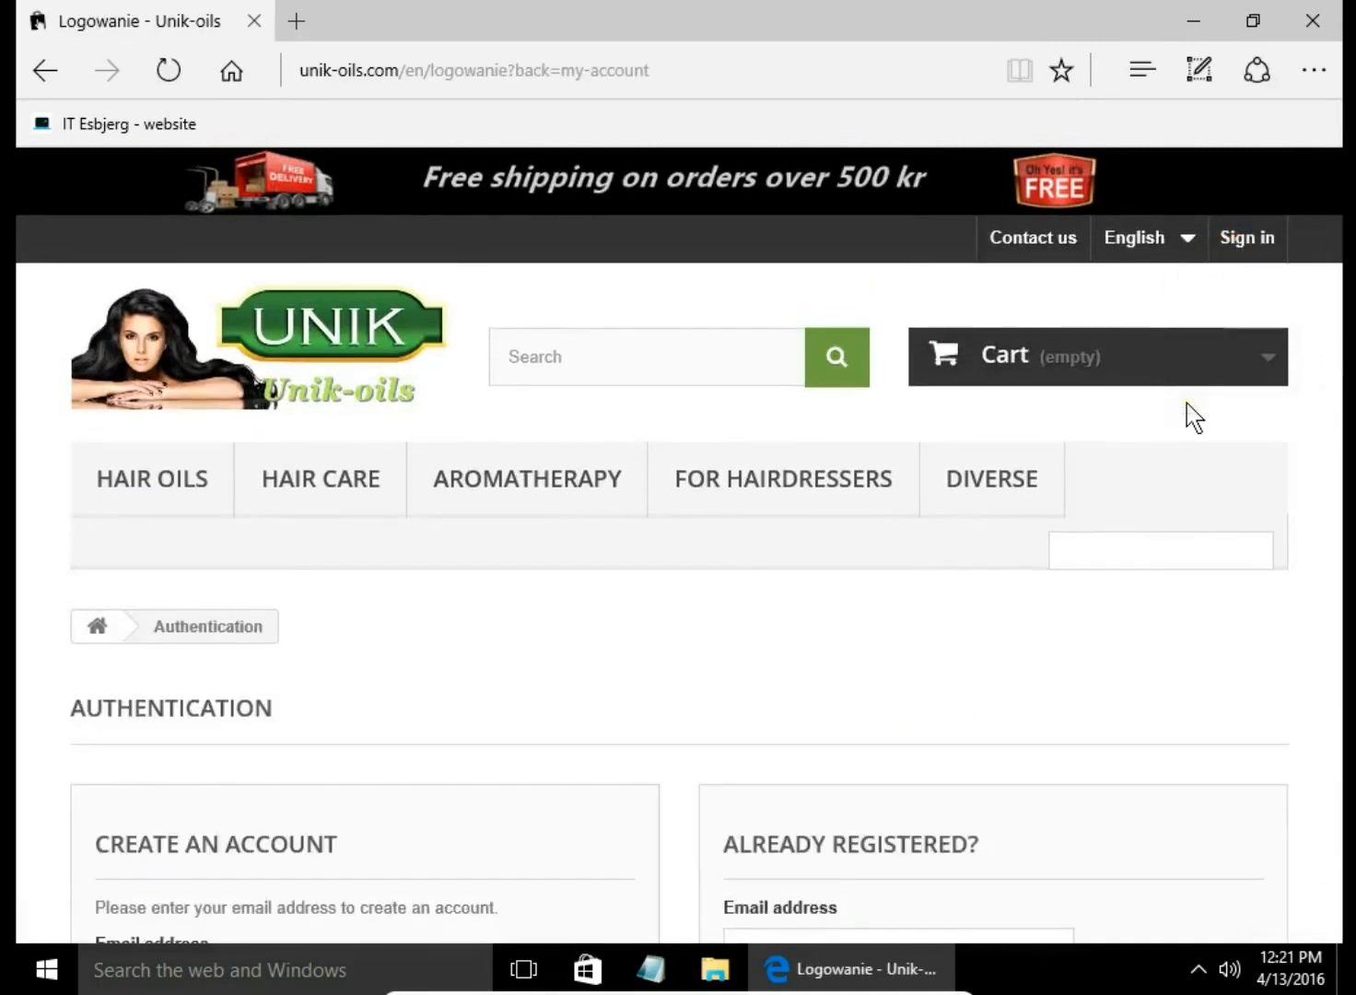
scroll(1186, 404, "down", 4)
left_click(961, 544)
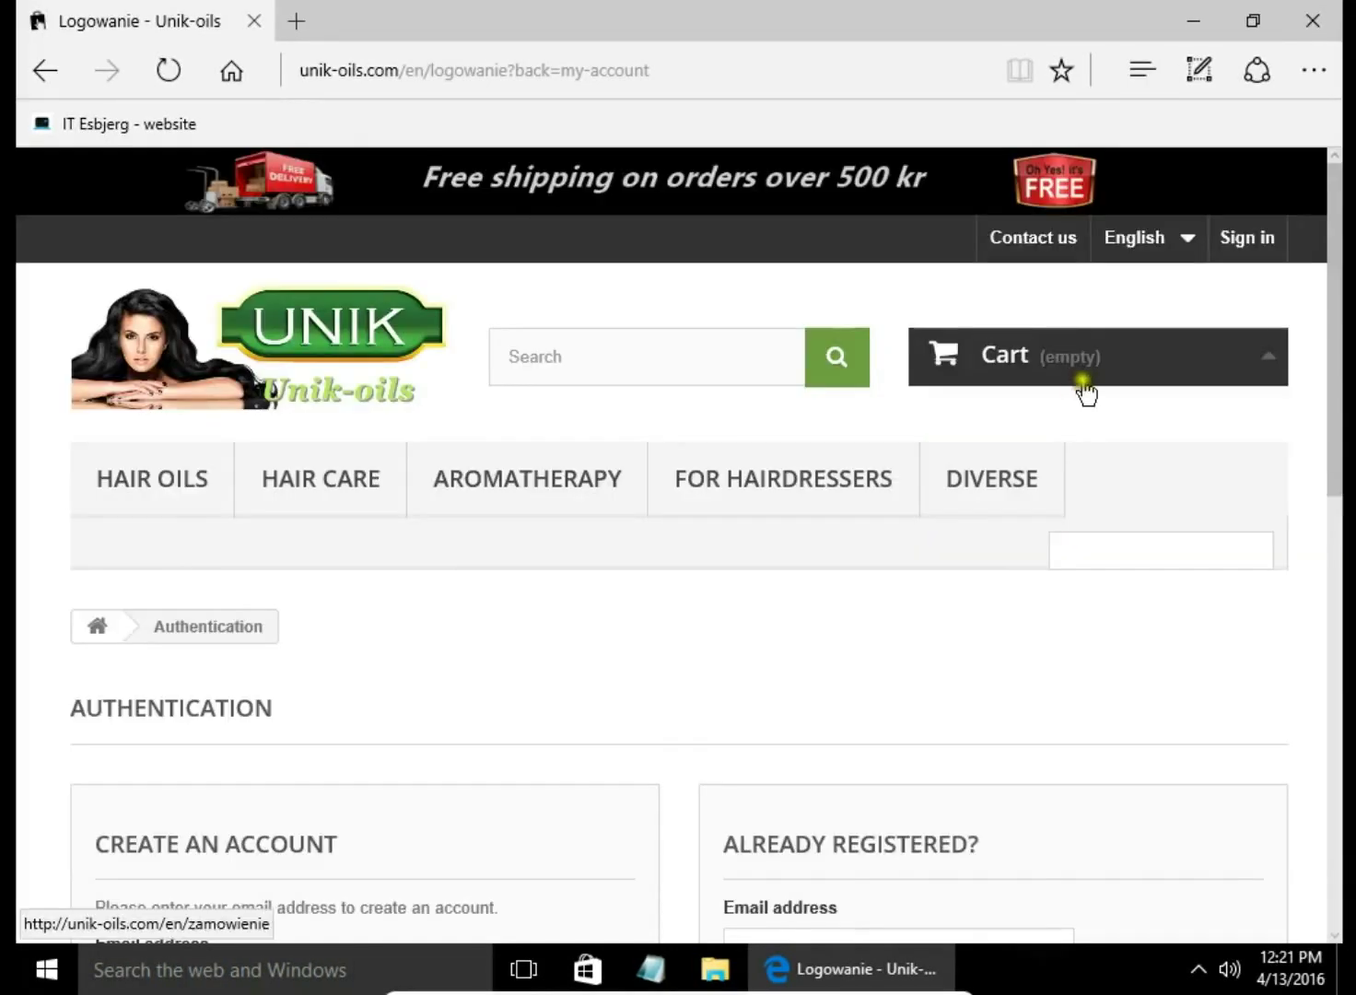
scroll(1086, 403, "down", 5)
scroll(1085, 407, "down", 1)
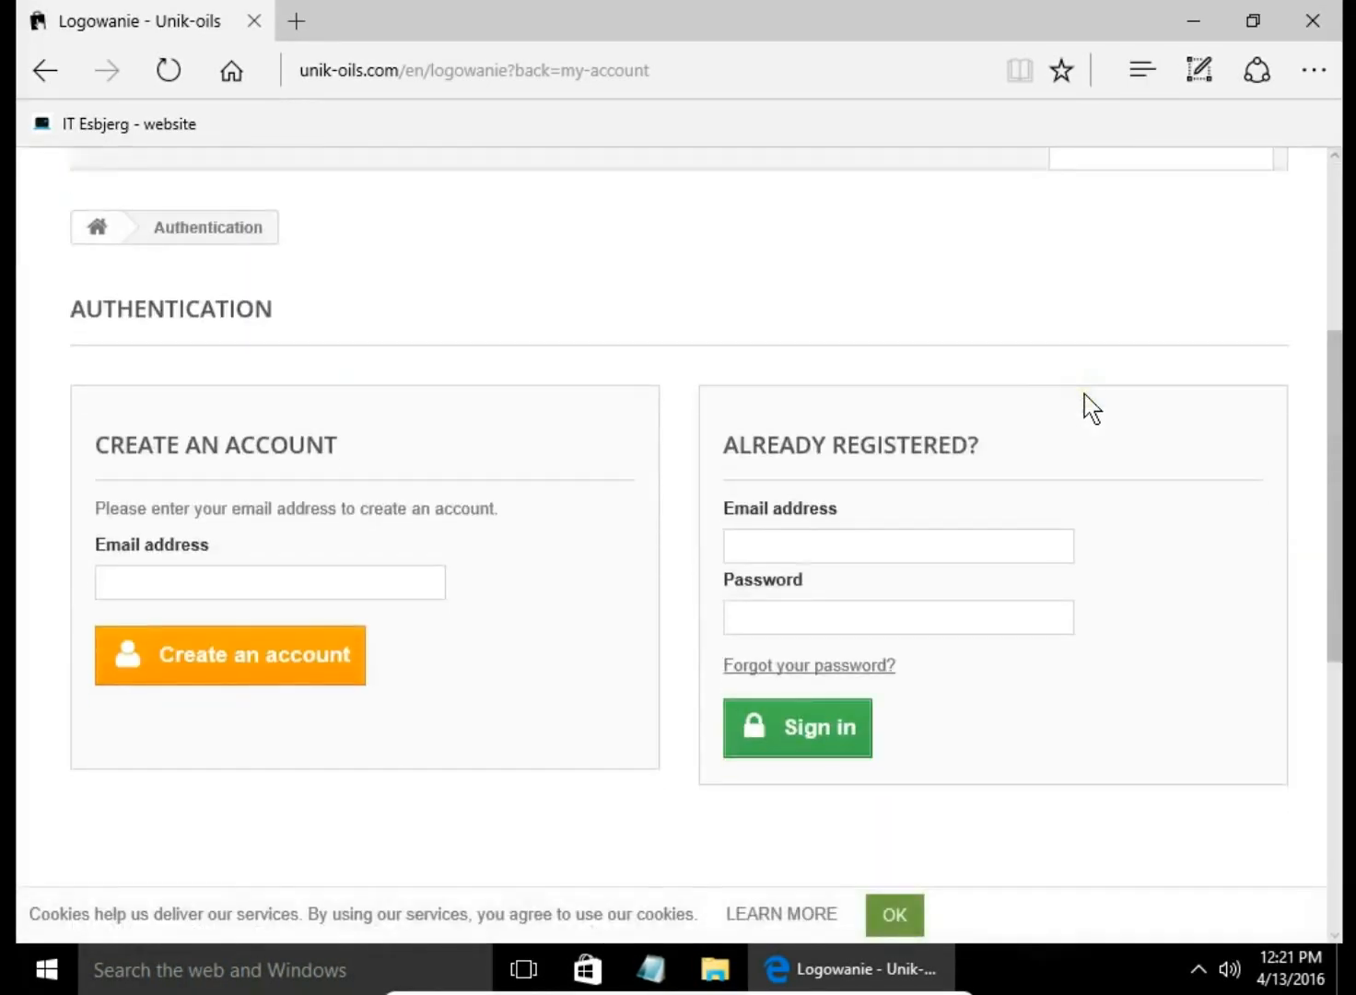
scroll(1092, 407, "up", 2)
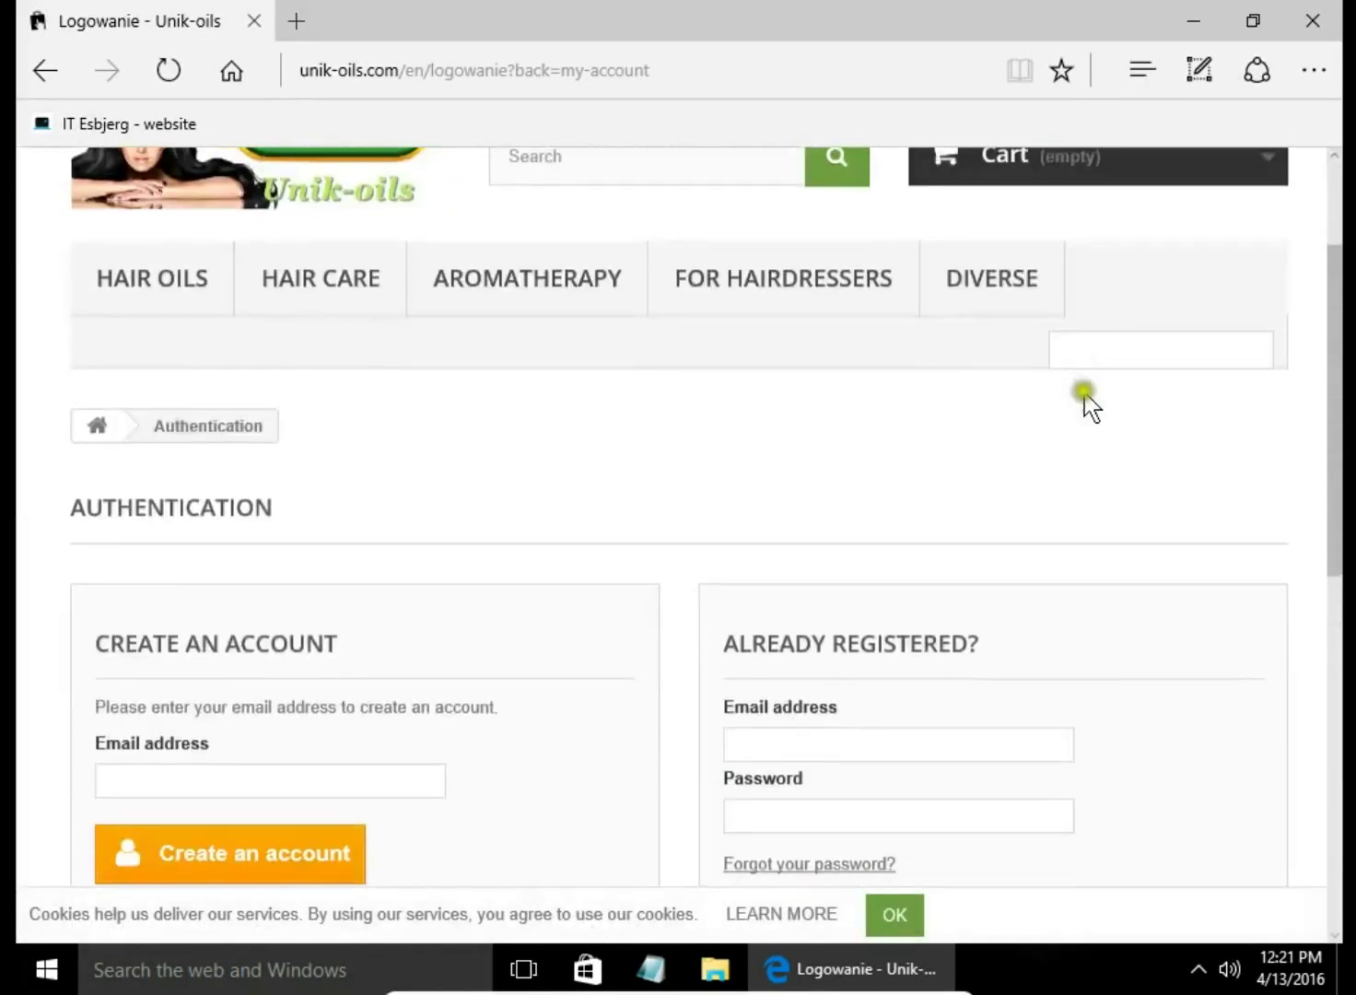
Set Edge's Cookies setting to Don't block cookies and return to the webshop's home page.
left_click(1314, 70)
left_click(975, 741)
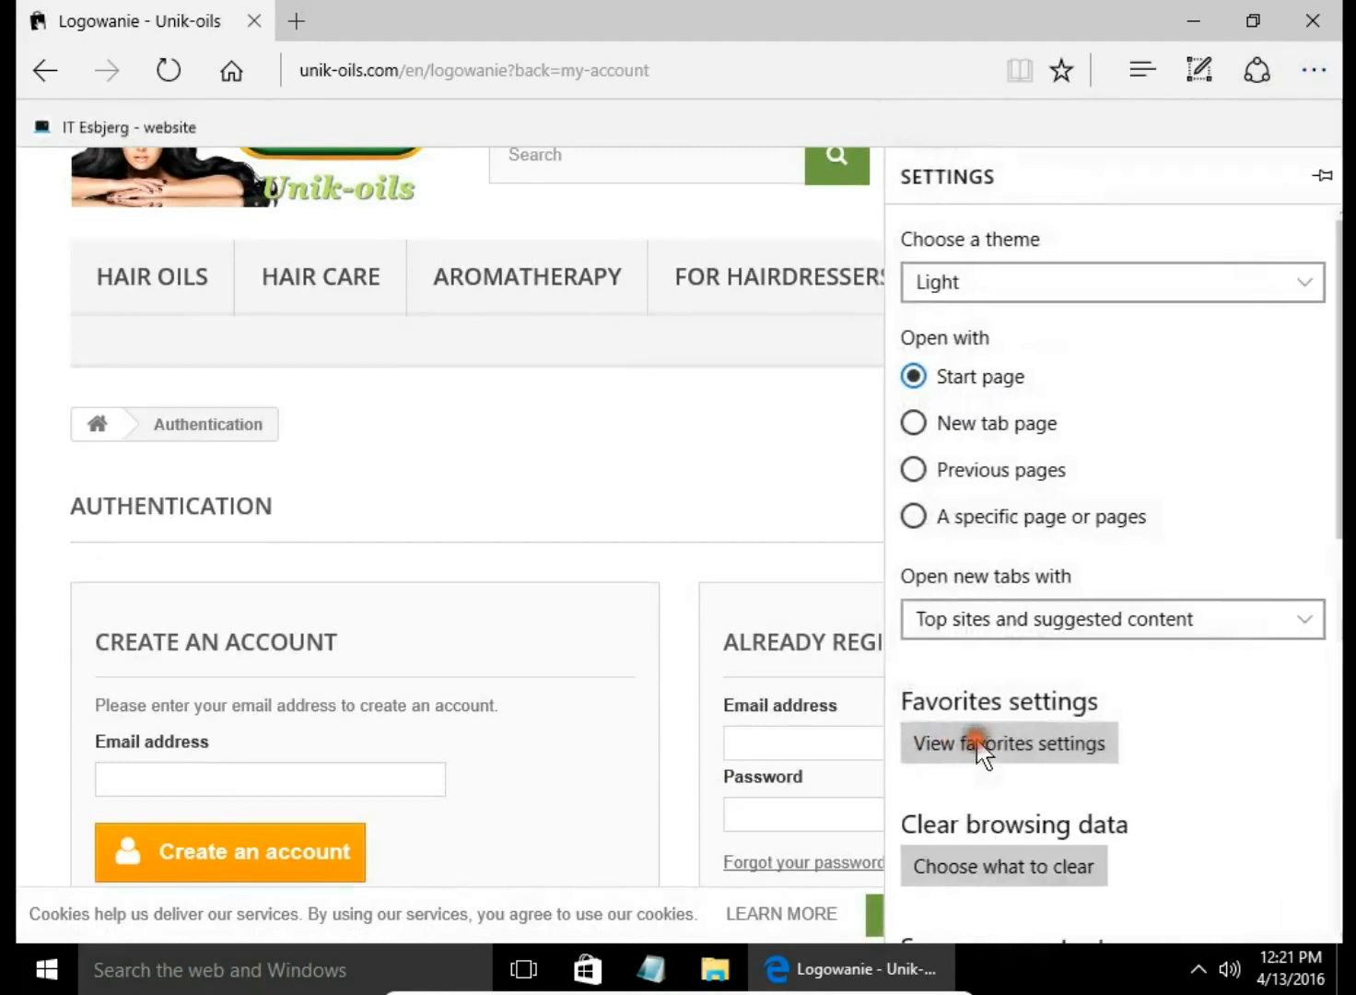
scroll(1069, 677, "down", 3)
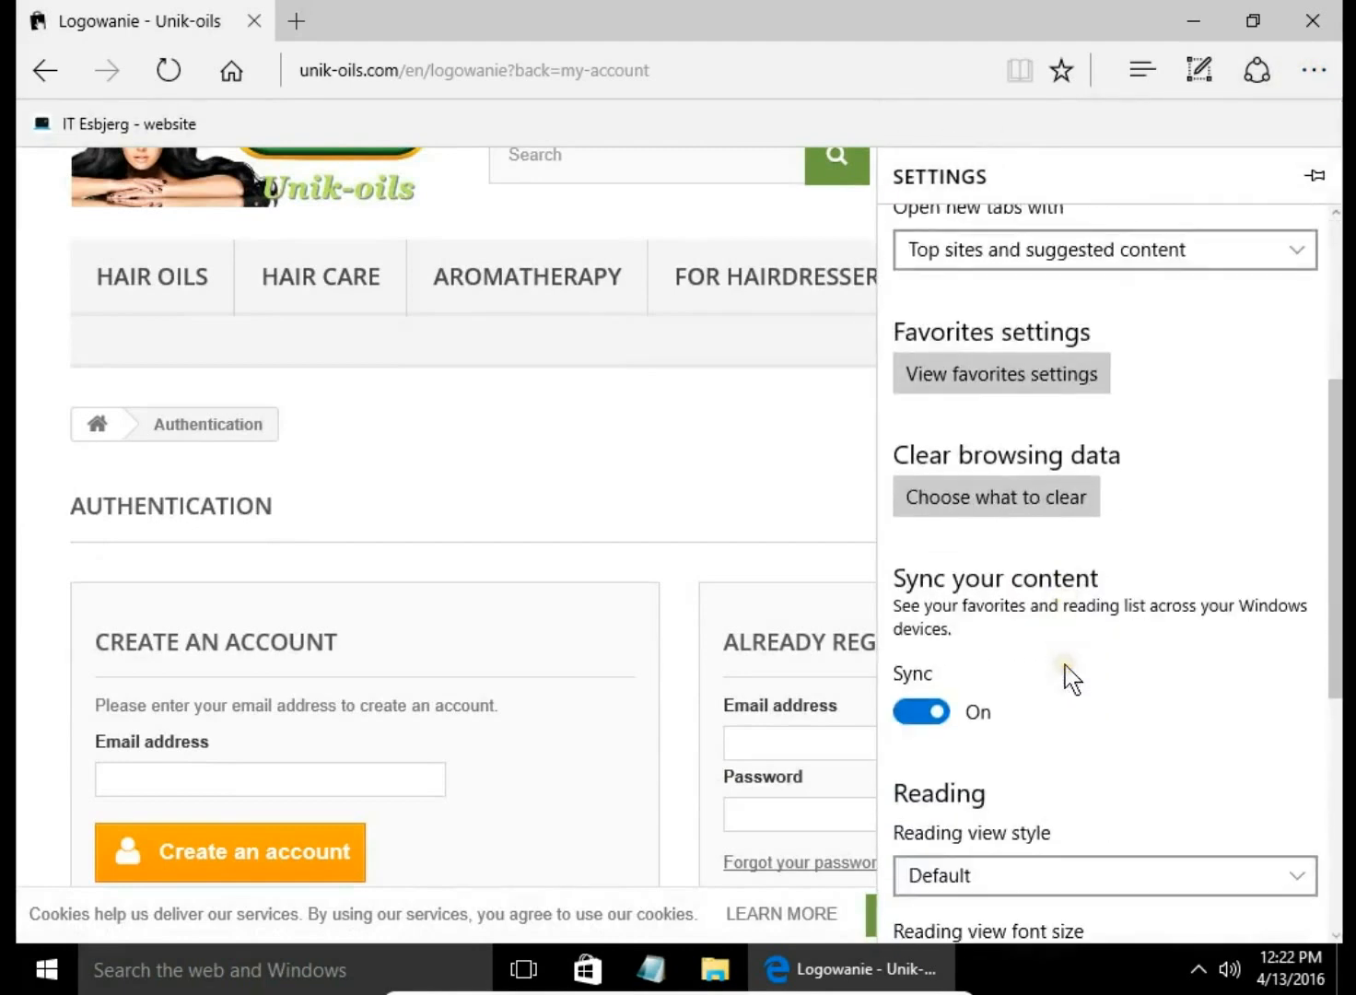
scroll(1070, 677, "down", 3)
left_click(1007, 571)
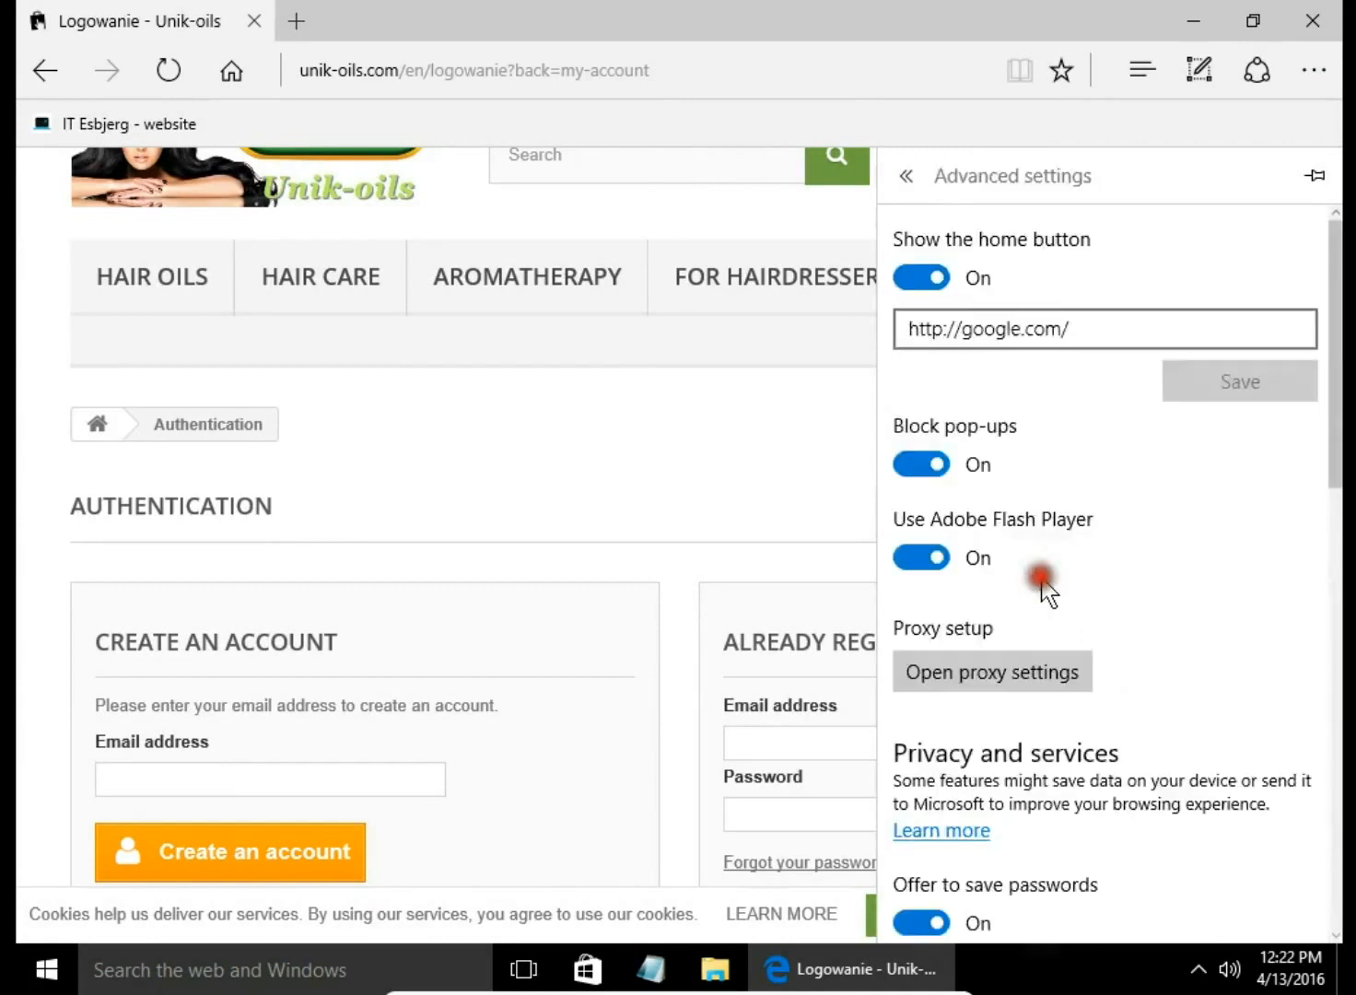
scroll(1065, 651, "down", 5)
scroll(1066, 651, "down", 3)
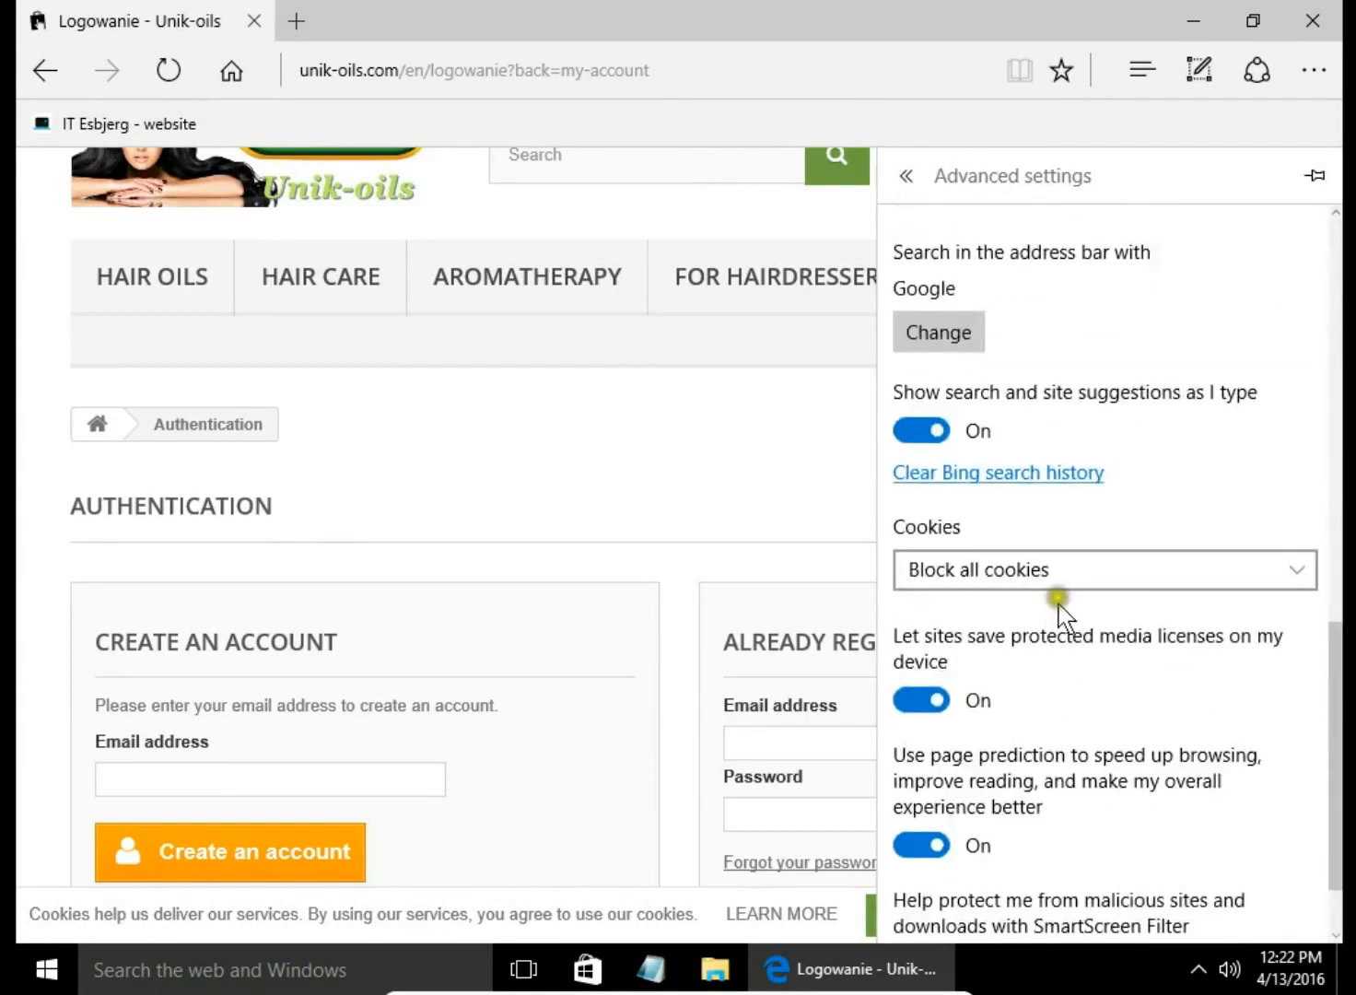
left_click(1060, 576)
left_click(1036, 652)
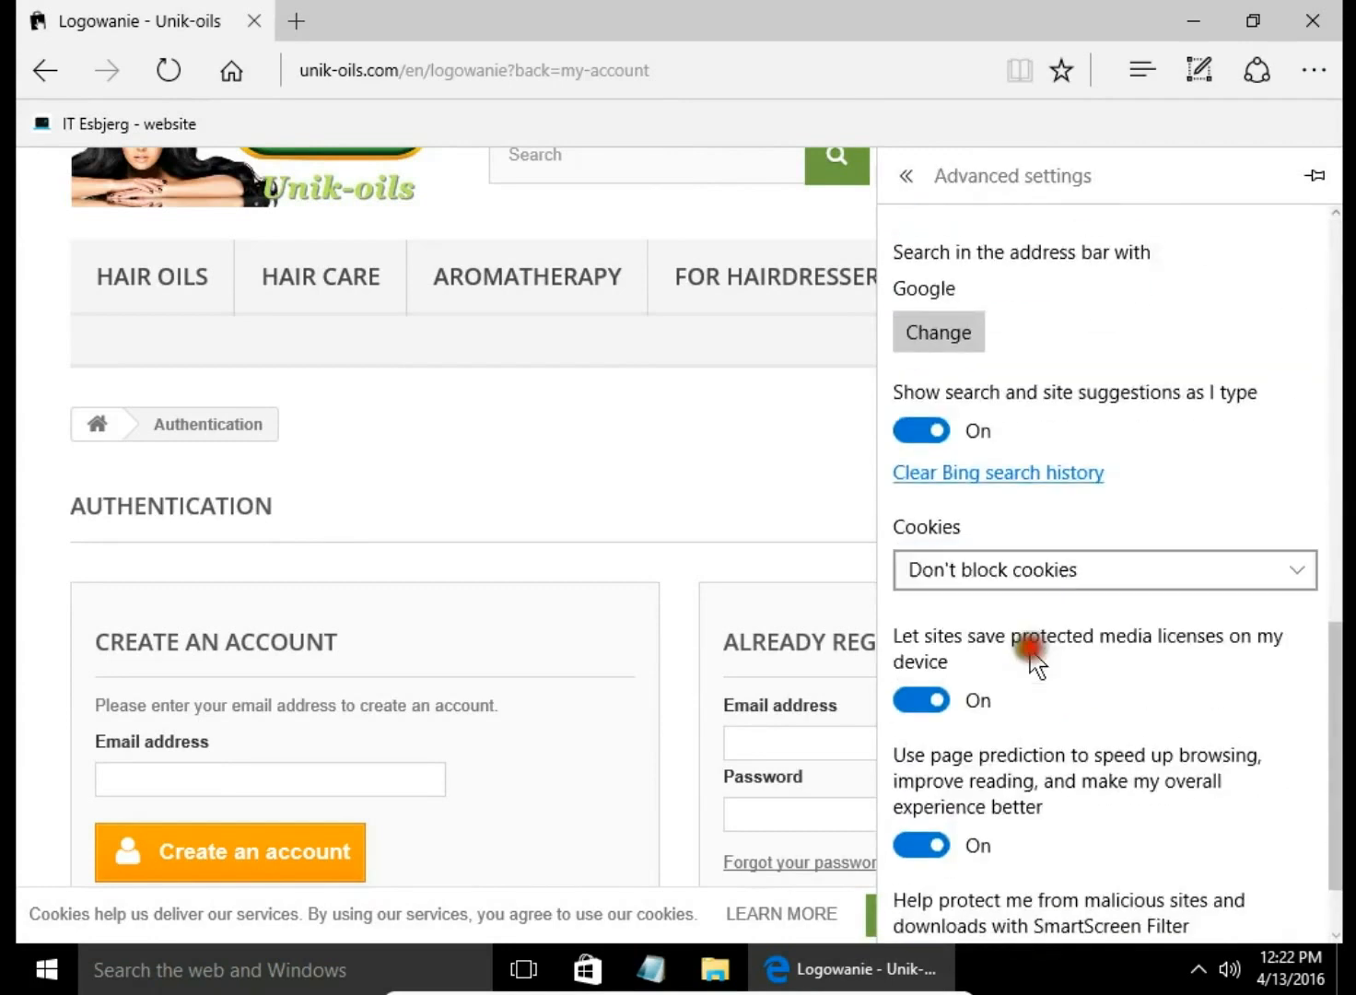
left_click(742, 484)
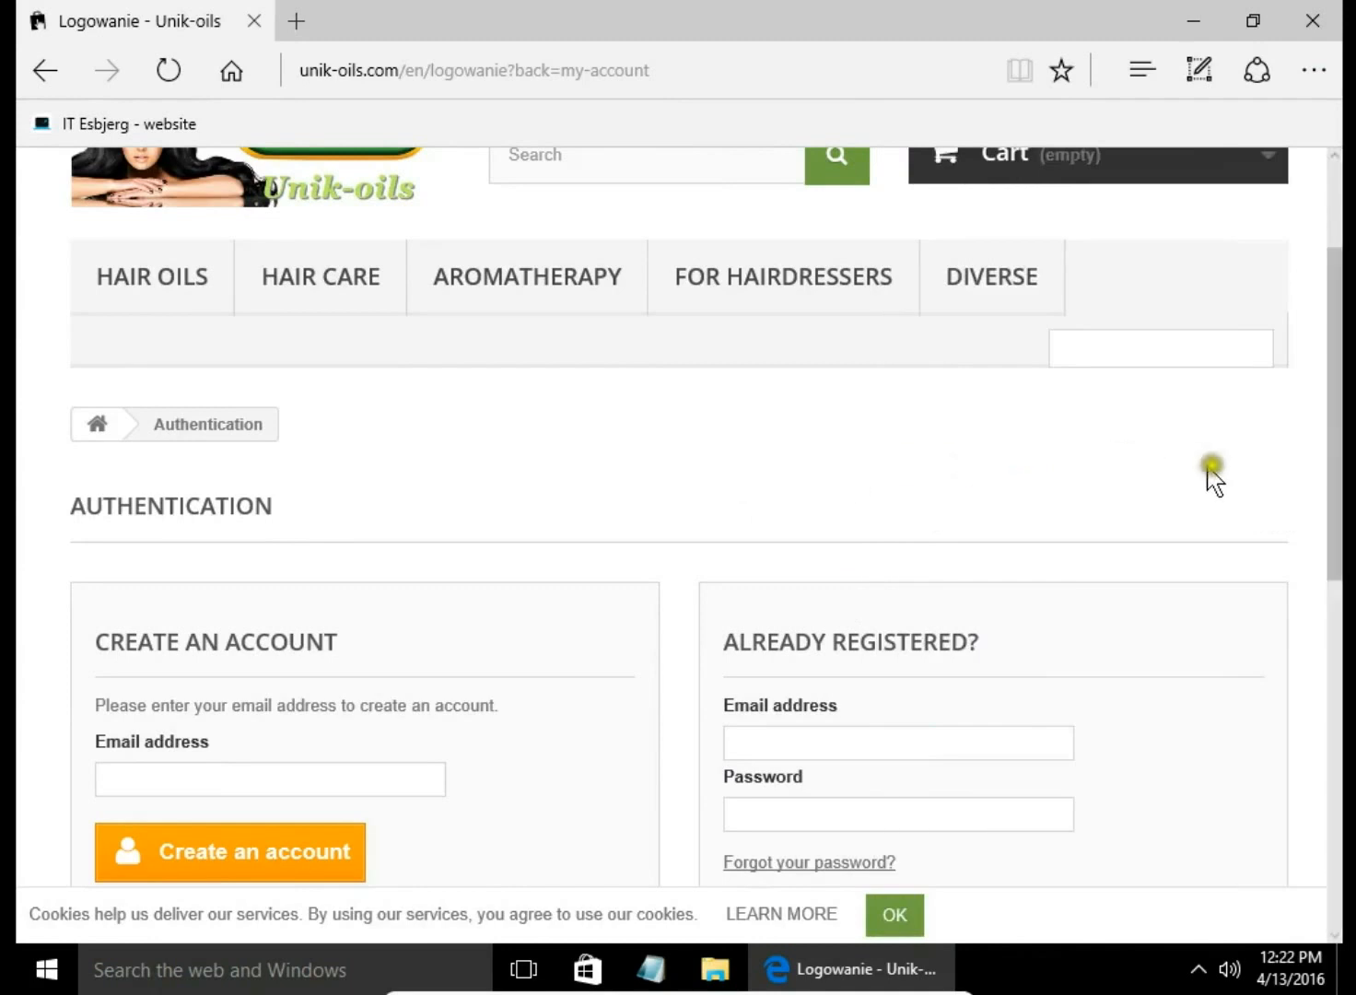
left_click(342, 209)
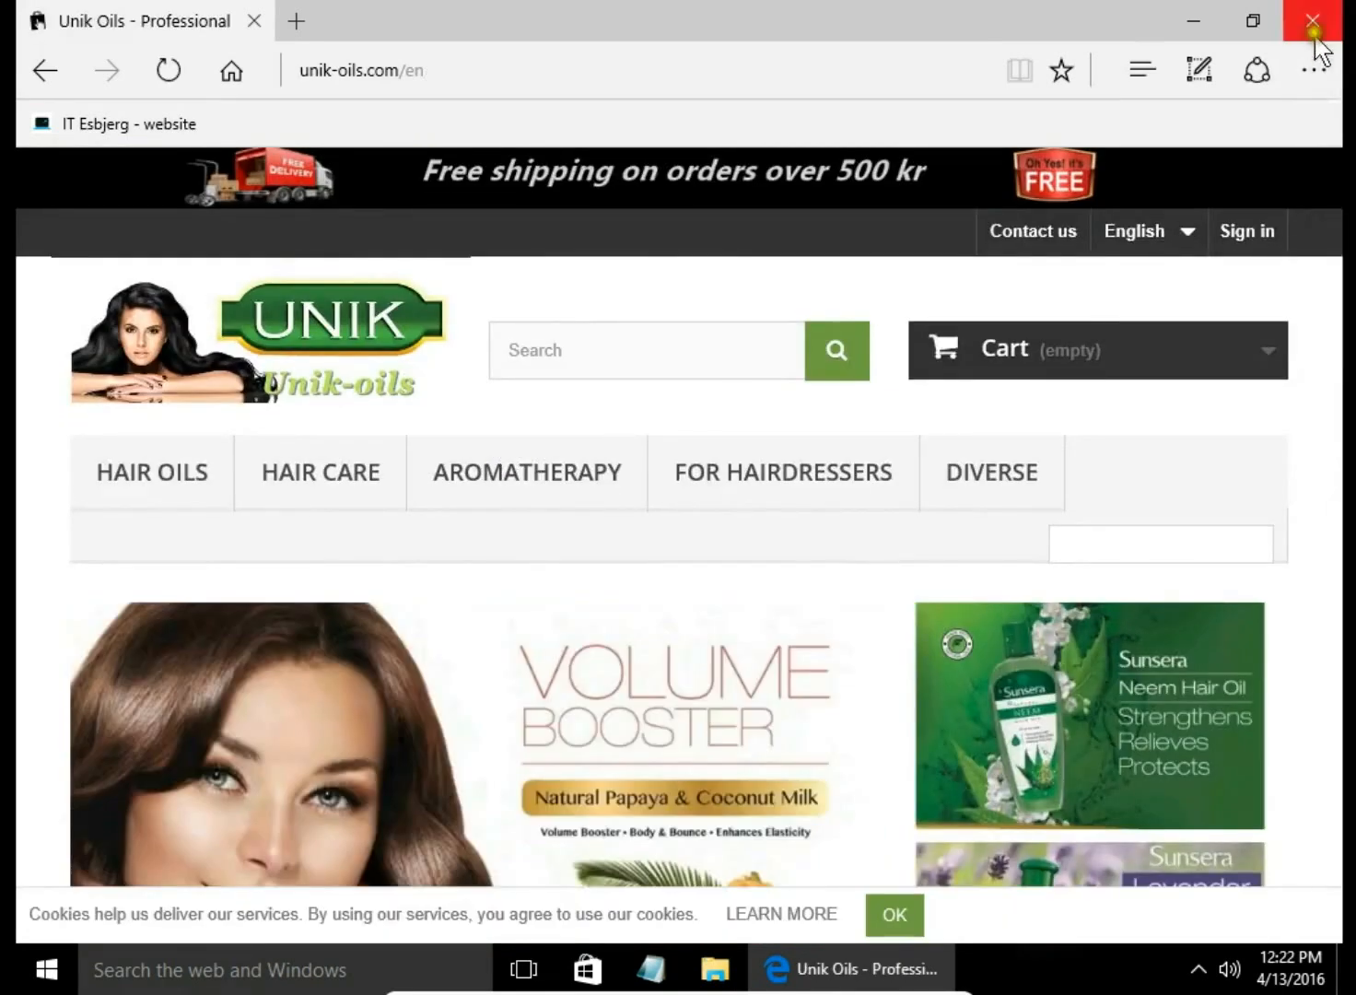
Relaunch Edge on unik-oils.com, add PASTE IT FOR MAXIMUM STYLING 200ml to the cart and proceed to checkout.
left_click(1314, 21)
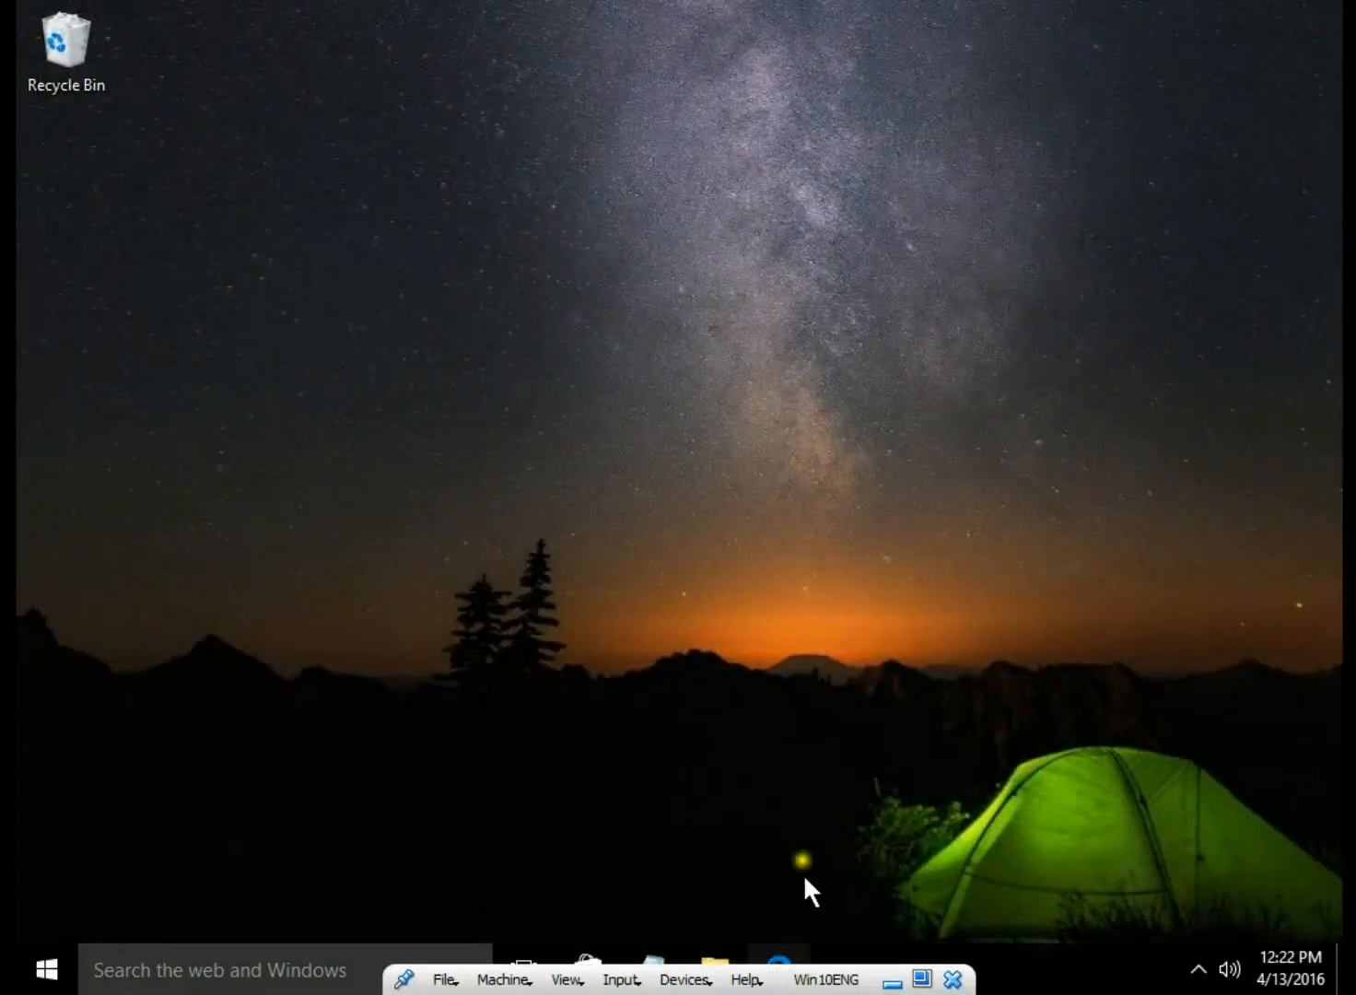
left_click(780, 965)
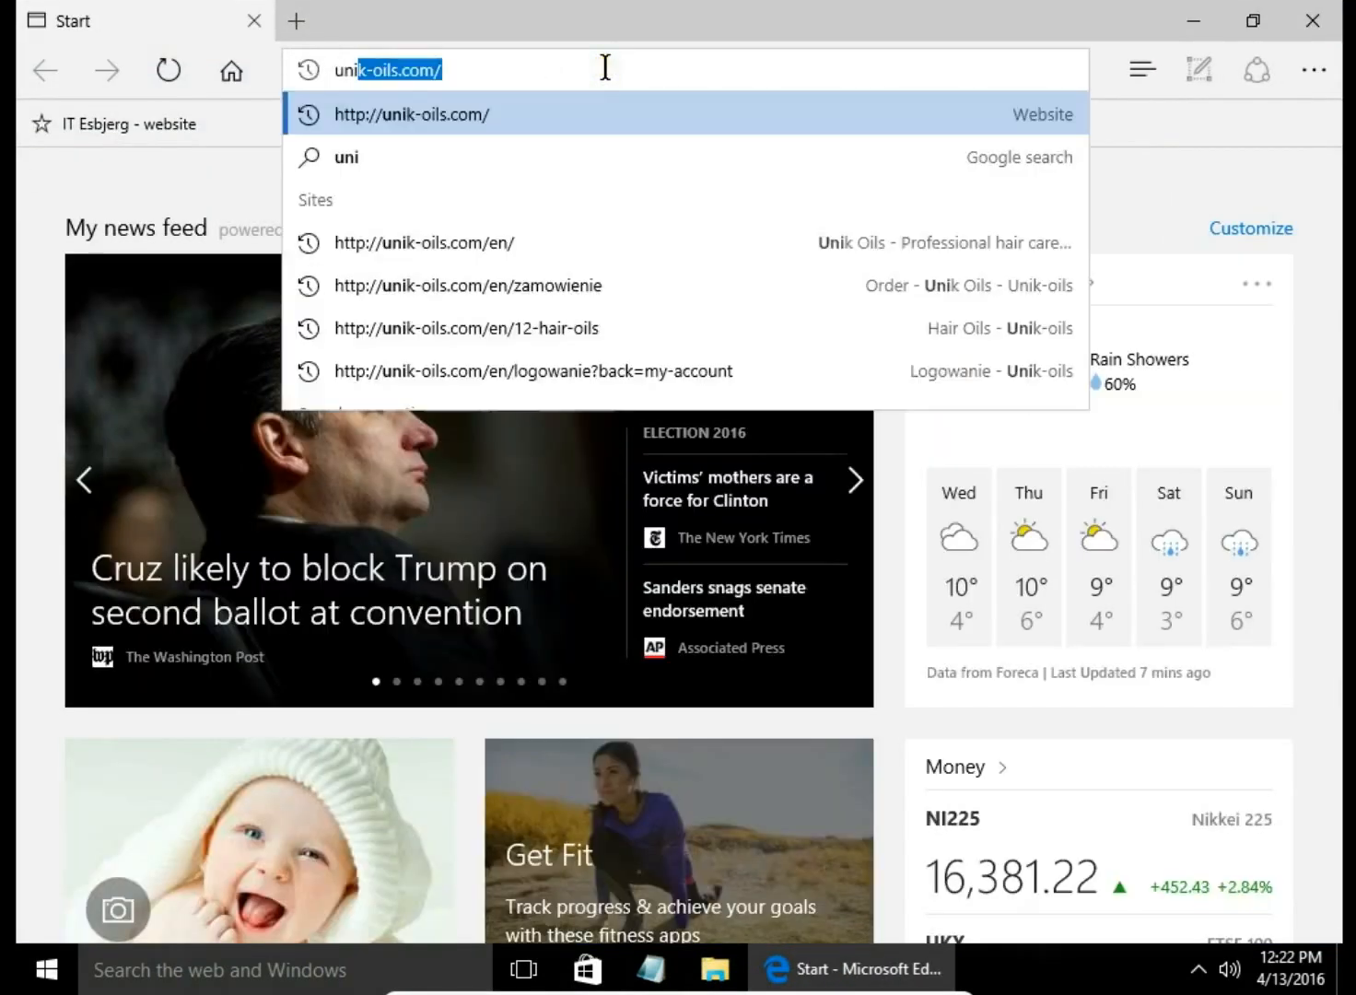
key("Return")
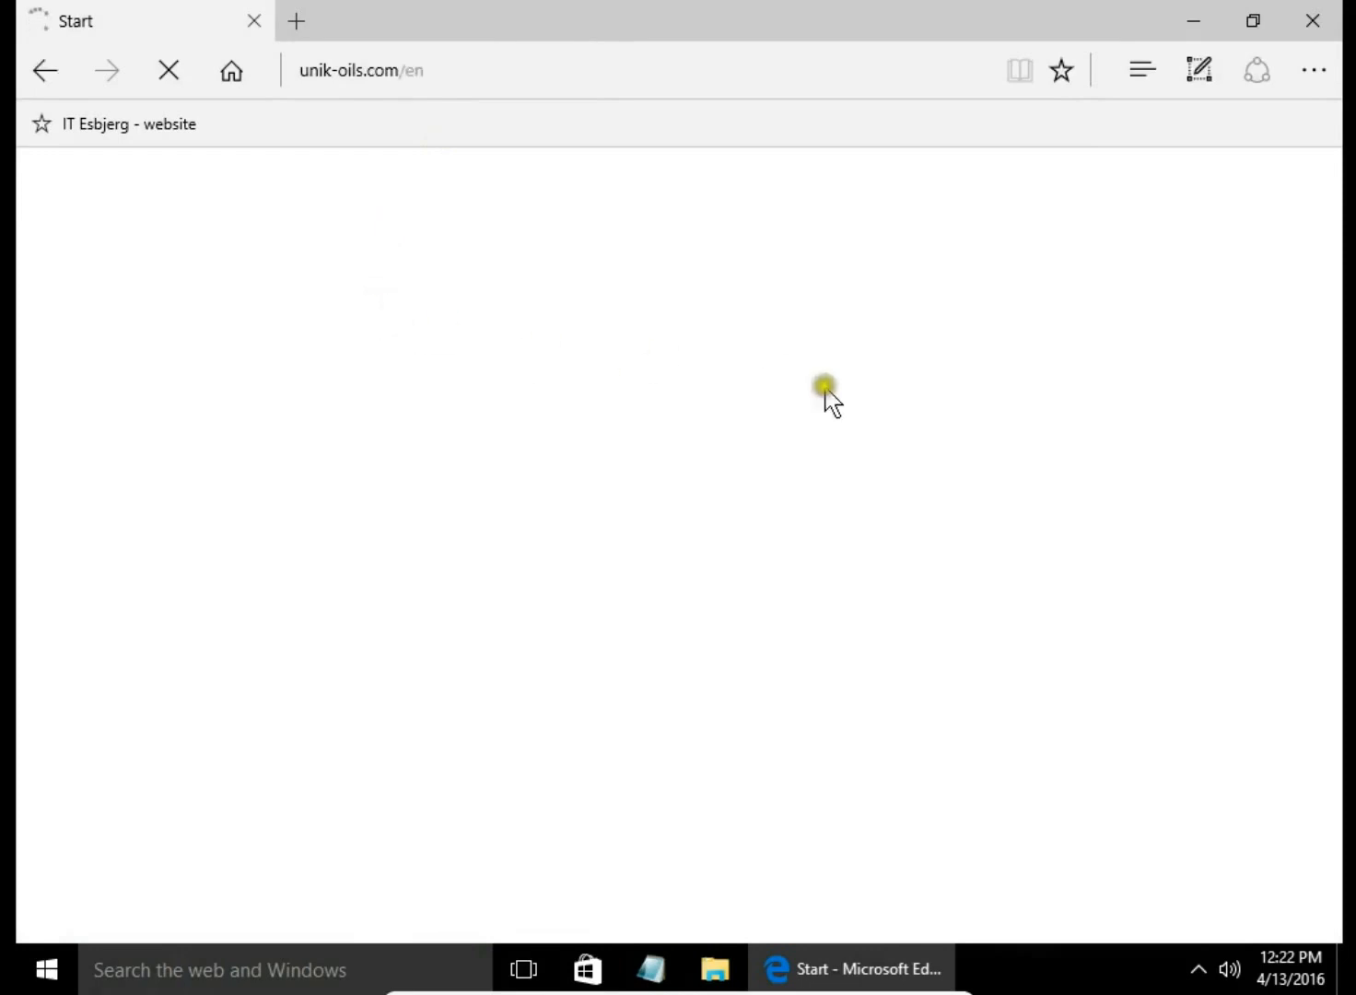
scroll(674, 446, "down", 5)
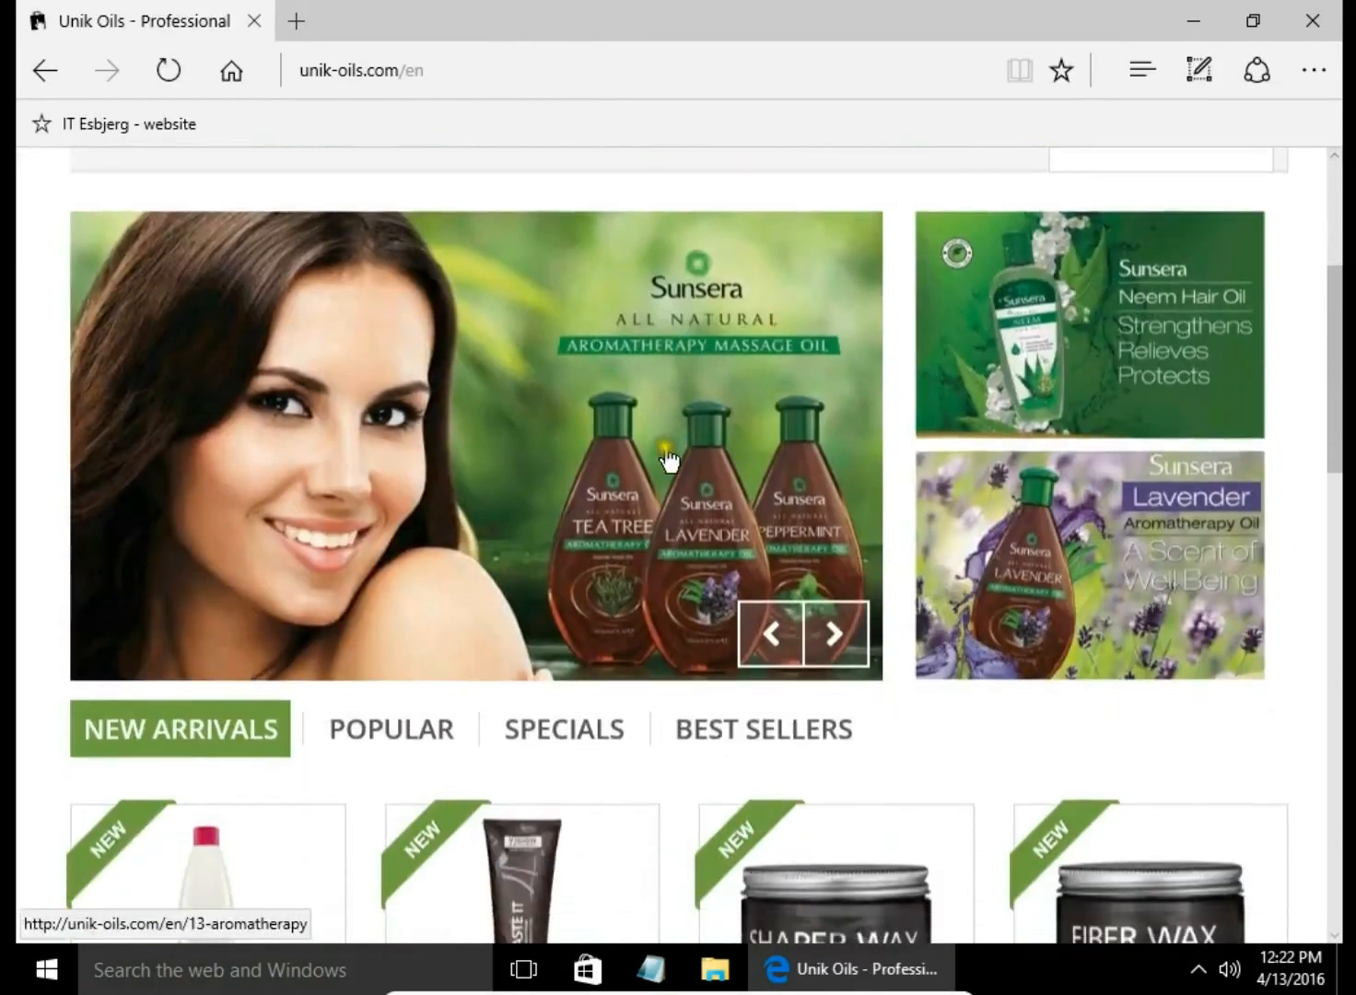
scroll(657, 467, "down", 5)
left_click(508, 687)
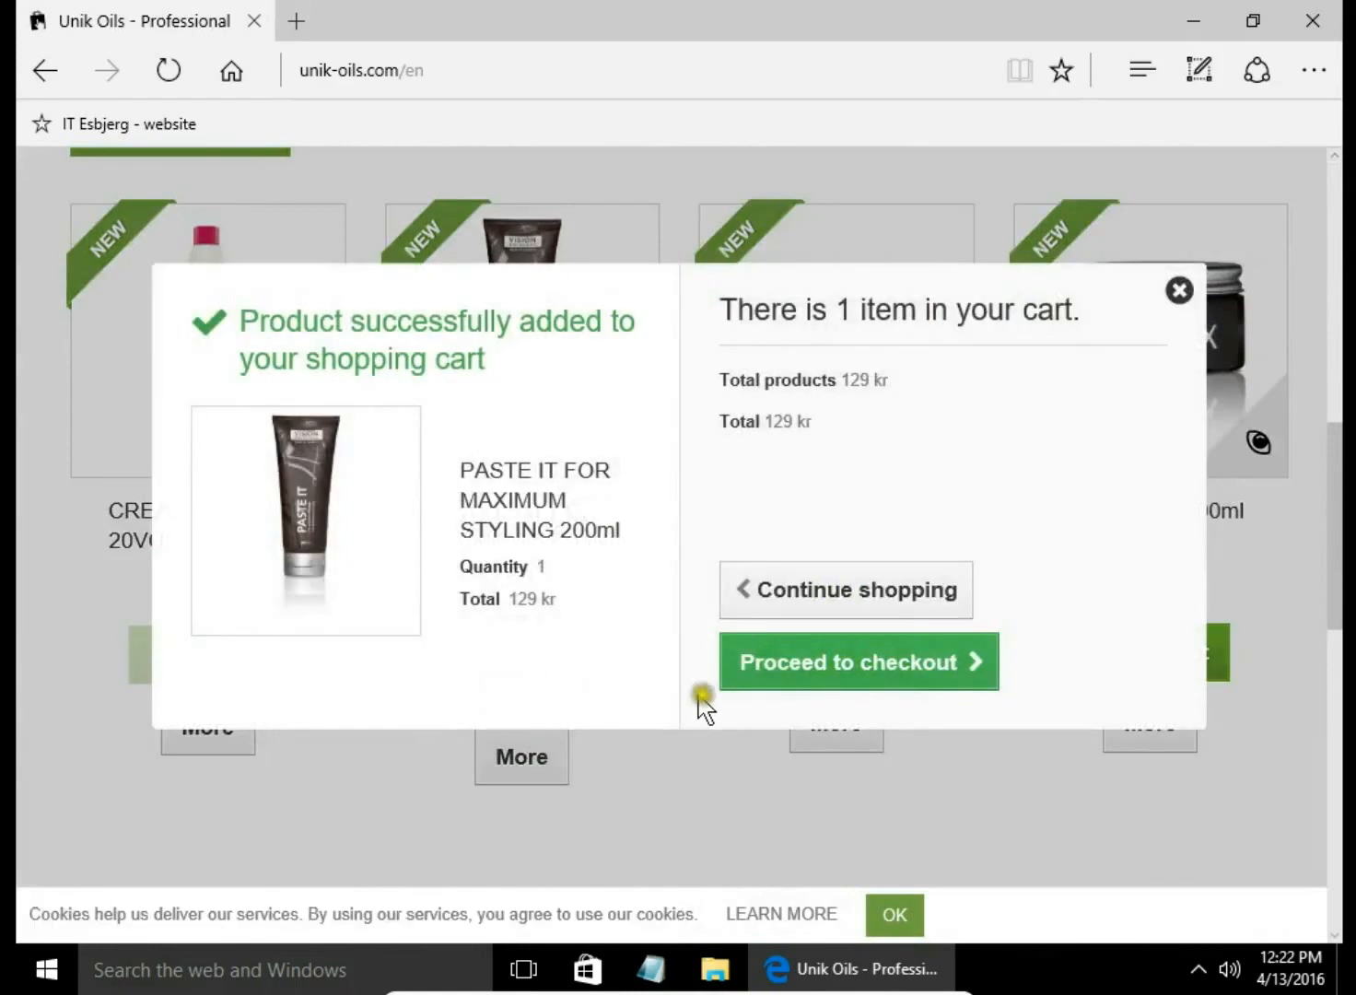
left_click(817, 659)
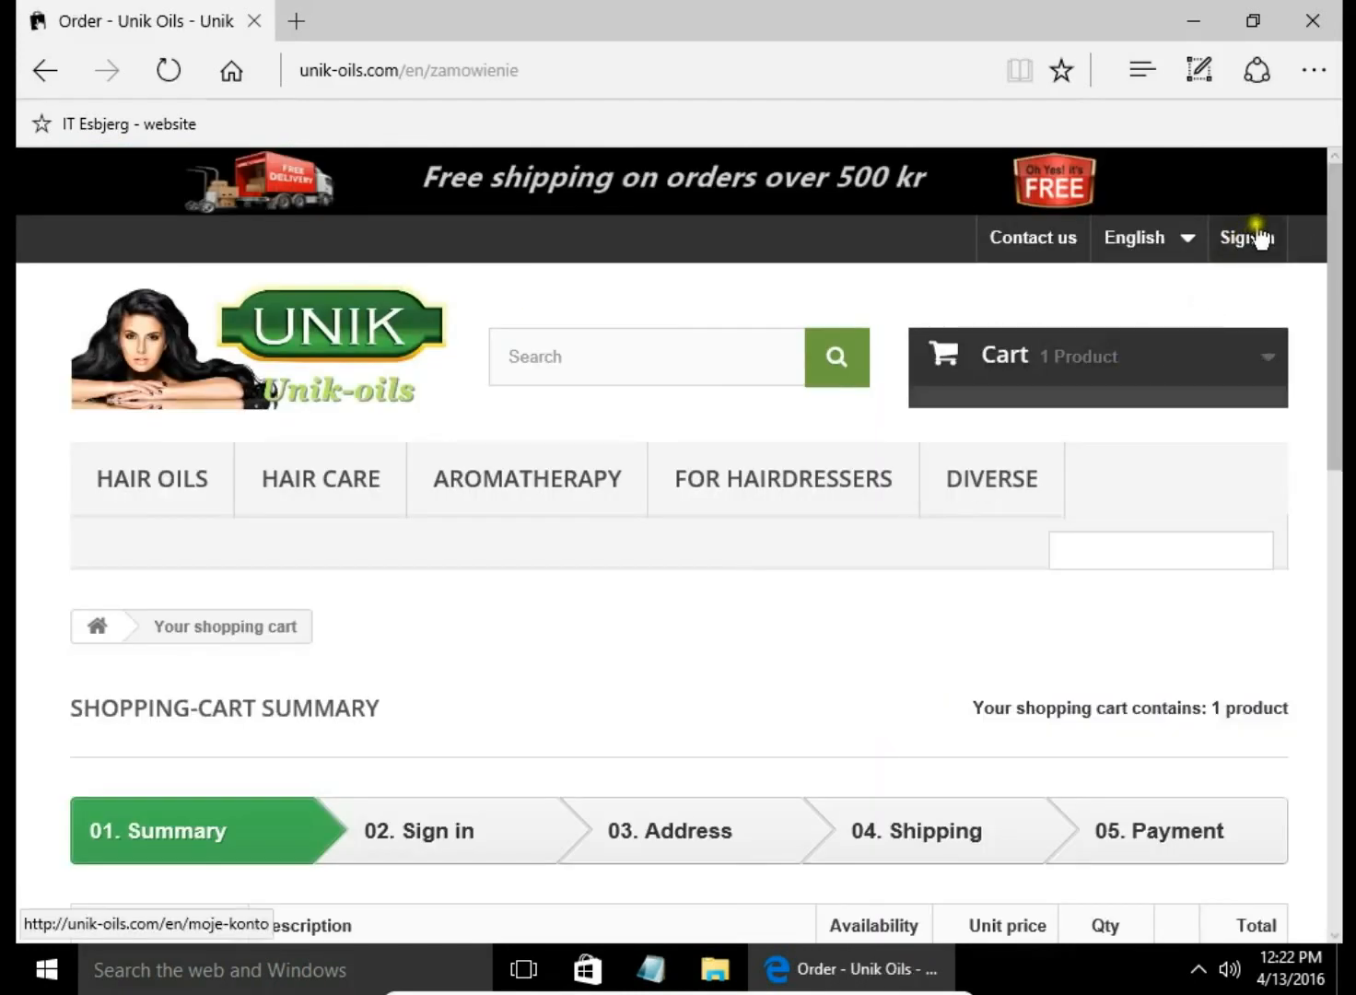
Sign in to the webshop with the account's email address and password.
left_click(1247, 237)
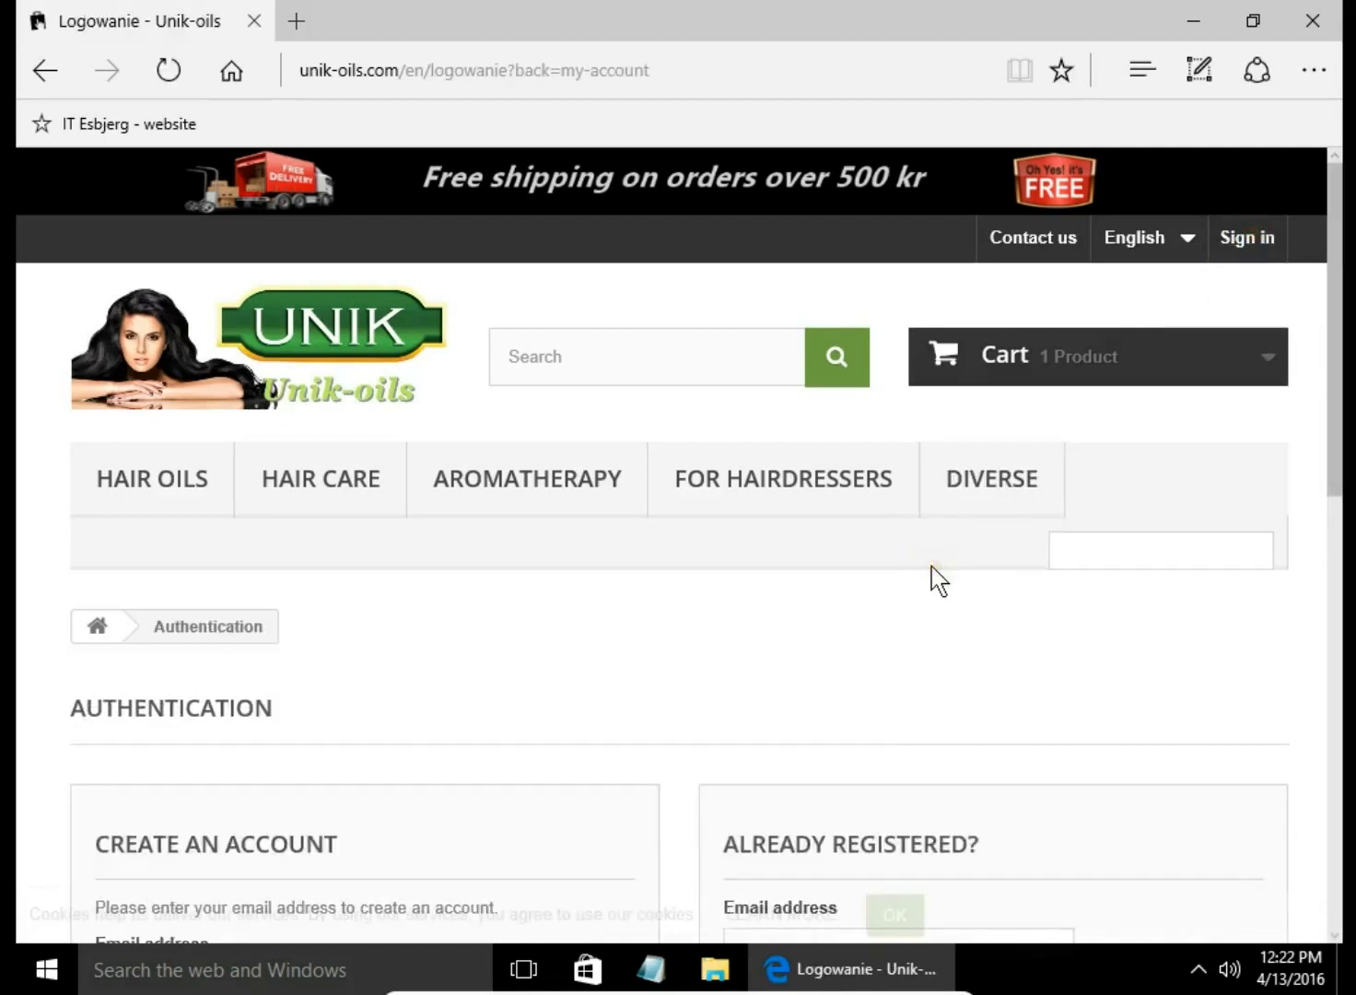
scroll(940, 580, "down", 2)
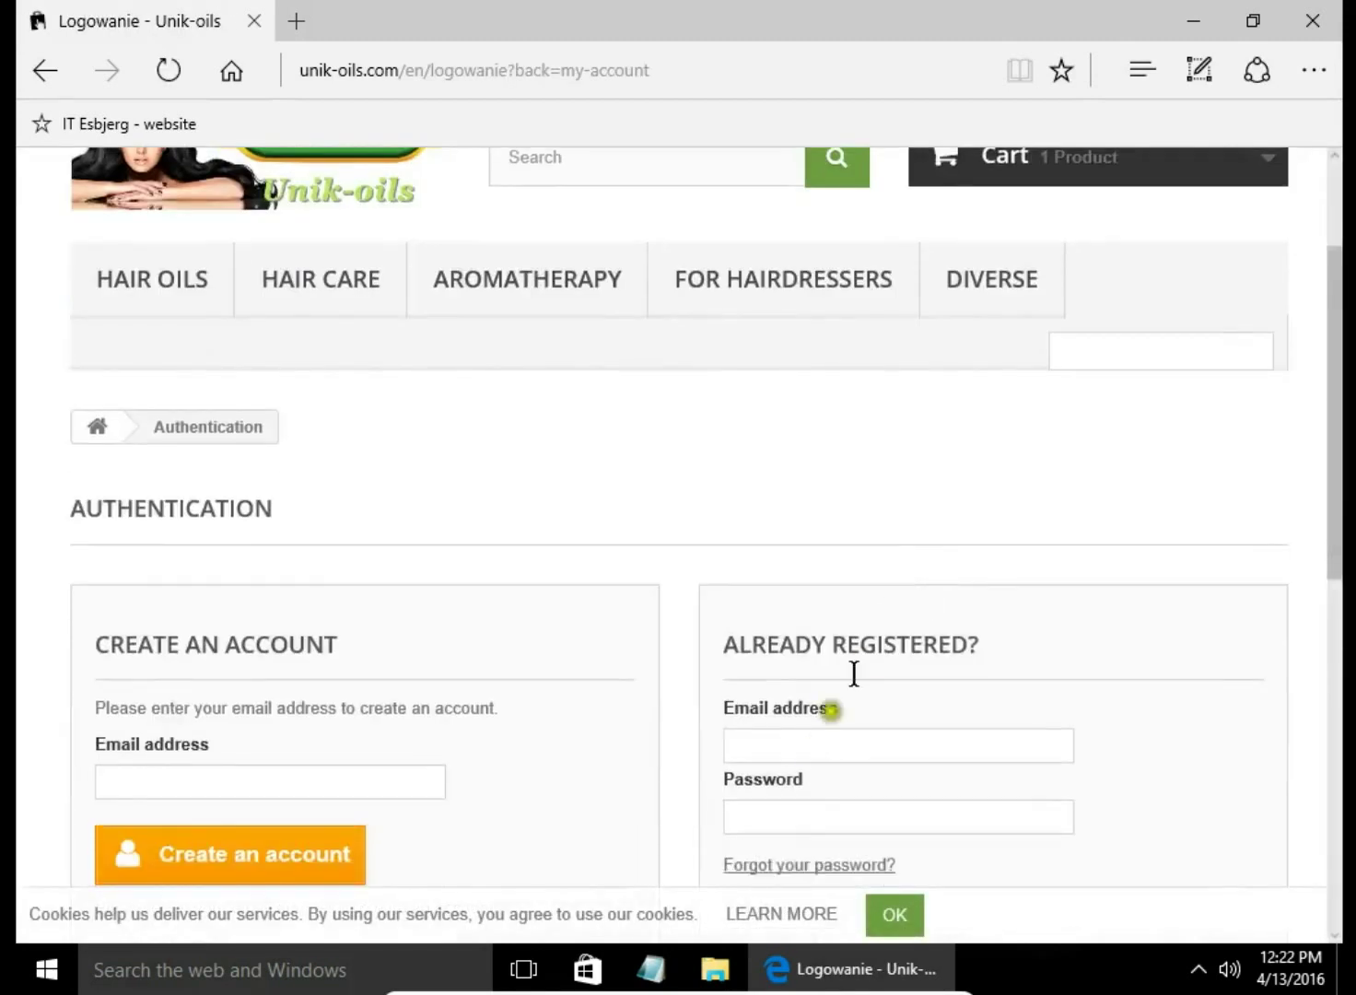
left_click(797, 745)
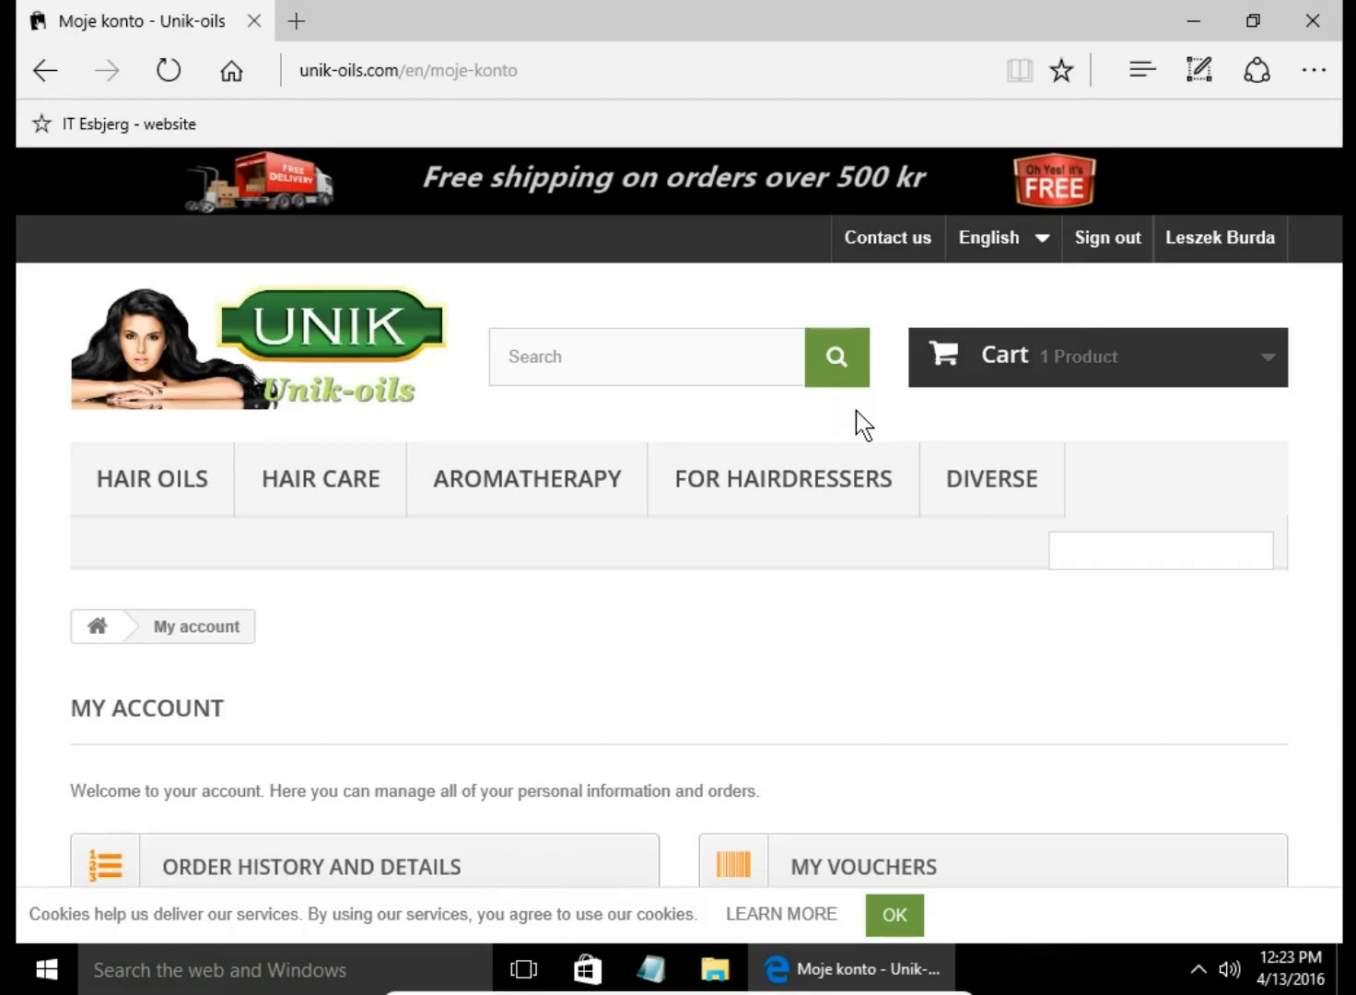
Show the moje-konto cookie table in the F12 Developer Tools, listing _ga, _gat and the shop cookie.
key("F12")
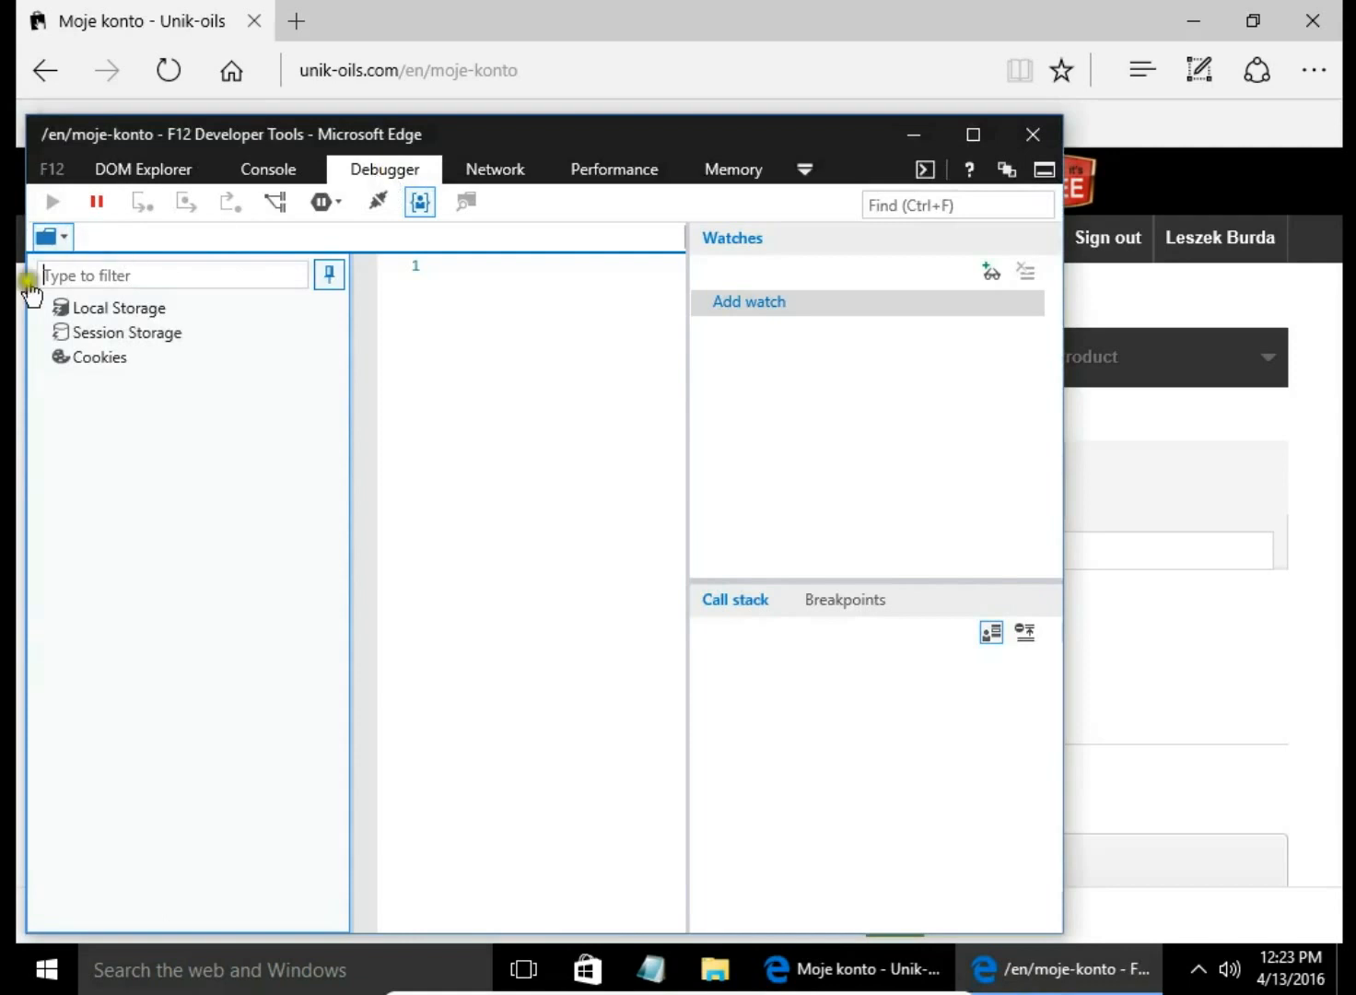
left_click(96, 360)
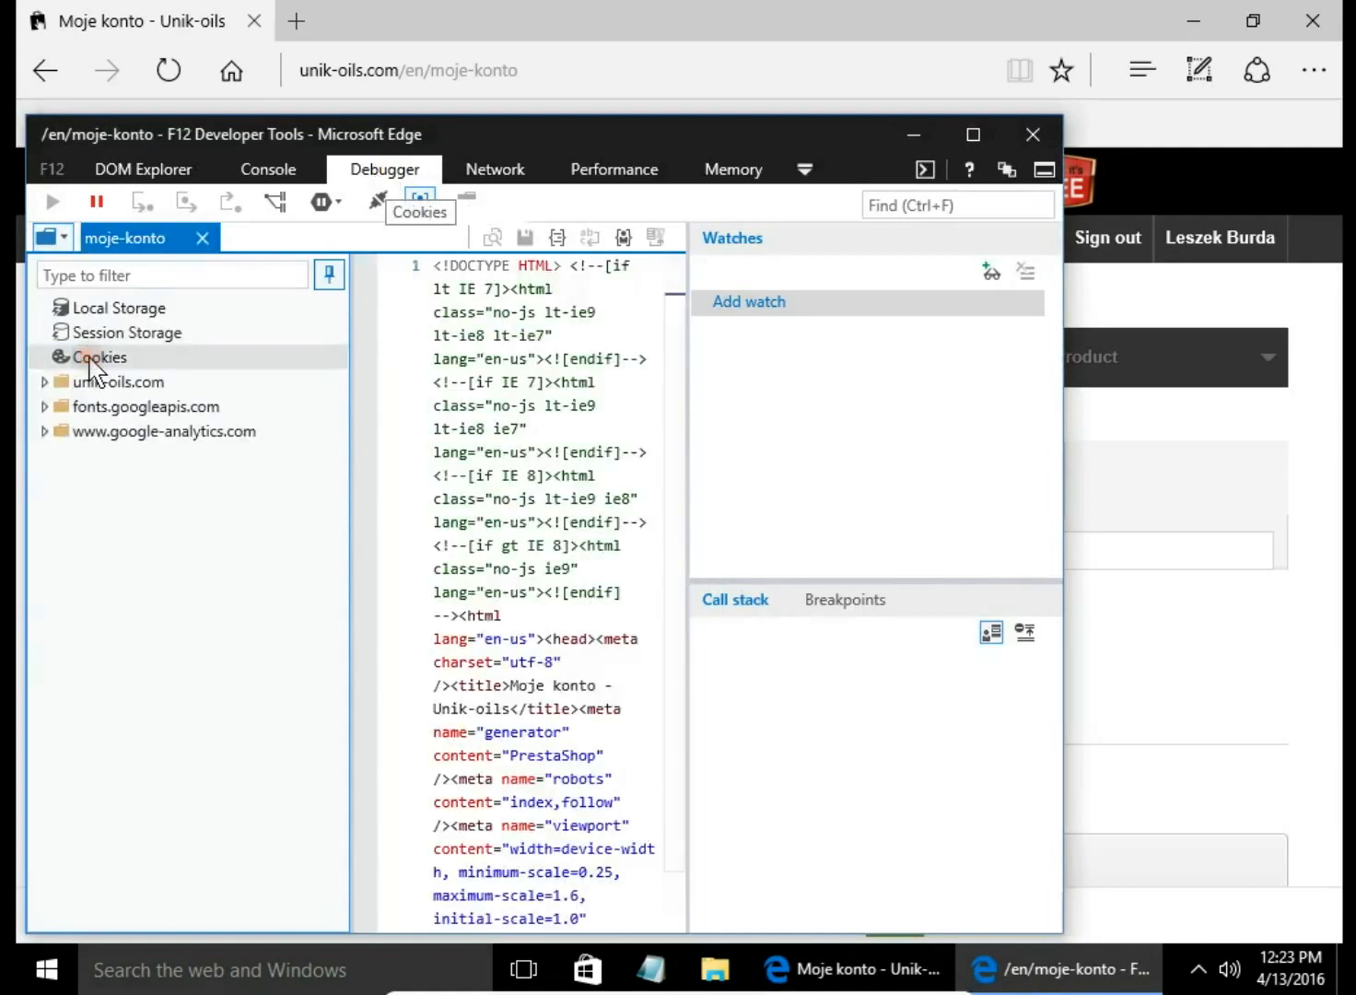
double_click(91, 356)
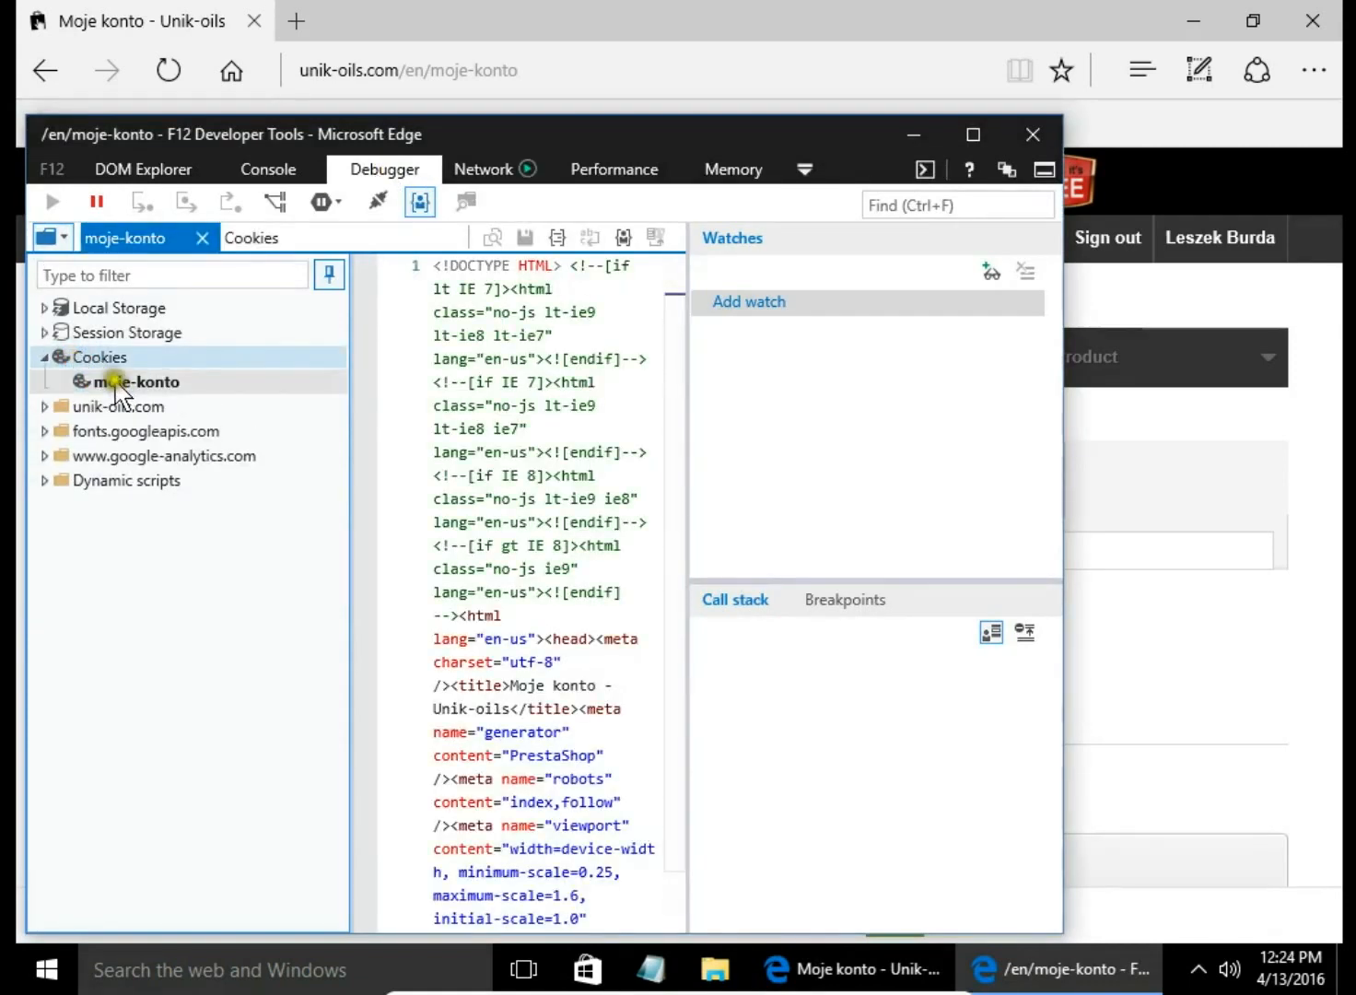
left_click(104, 381)
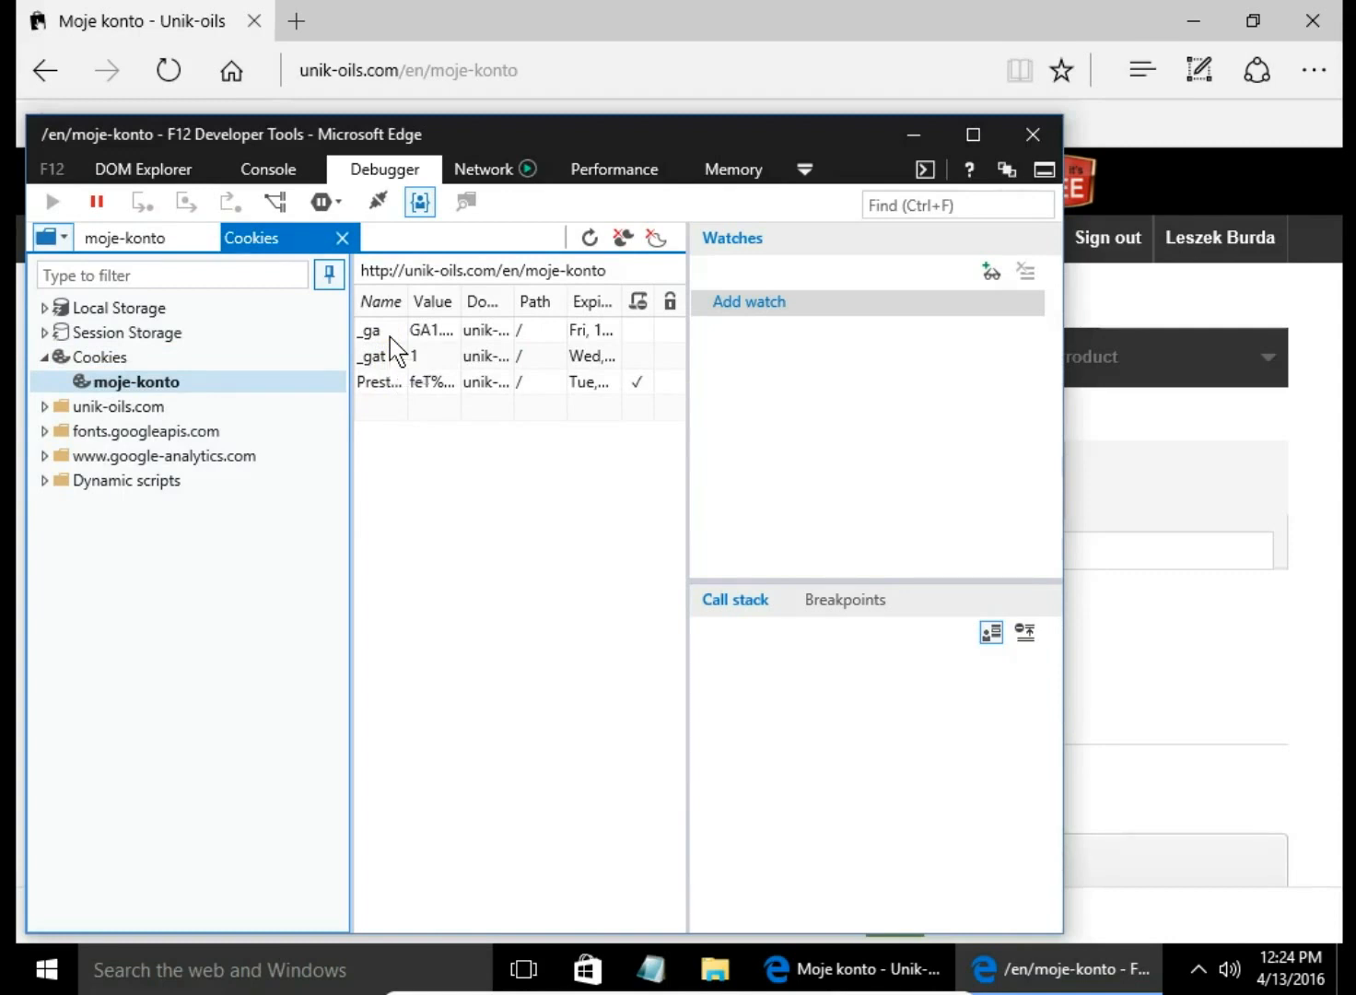
Delete all the account page's cookies from the Cookies toolbar and bring the webshop page back.
right_click(381, 390)
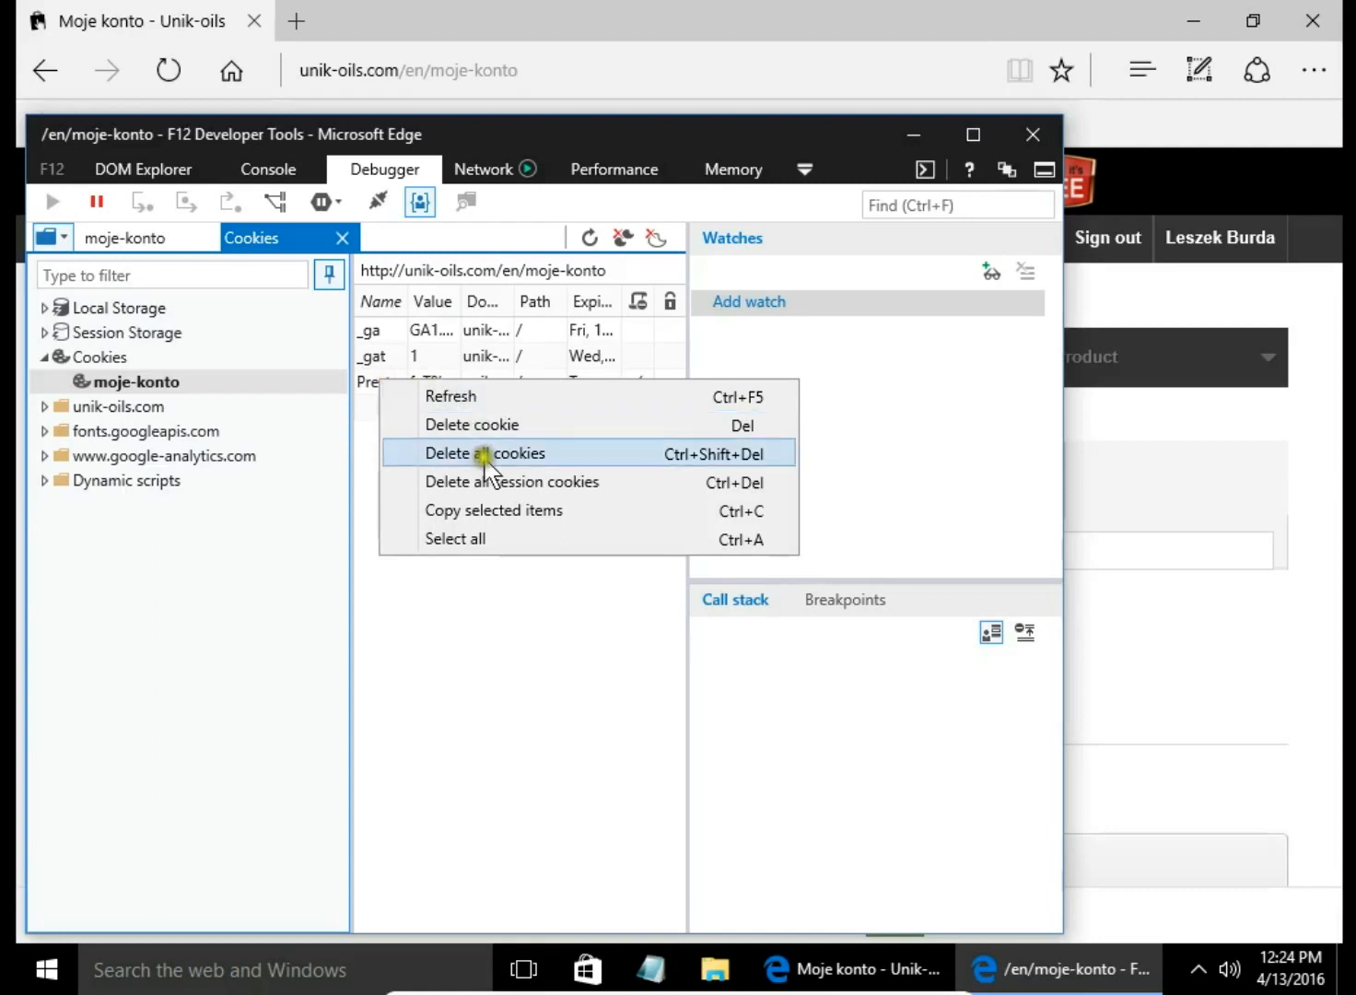
left_click(494, 647)
left_click(623, 240)
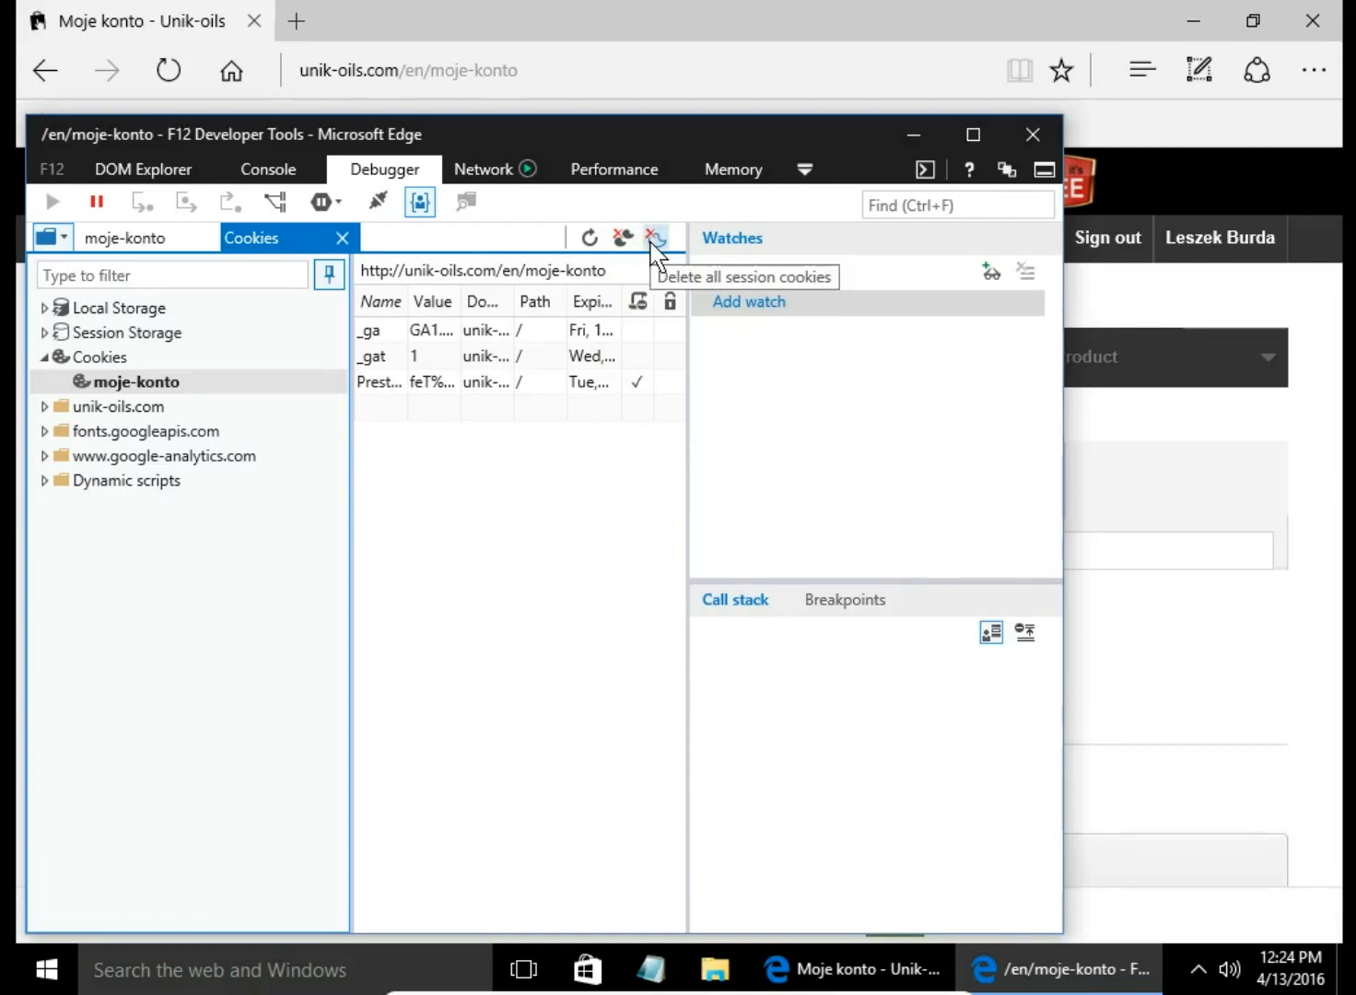
left_click(623, 238)
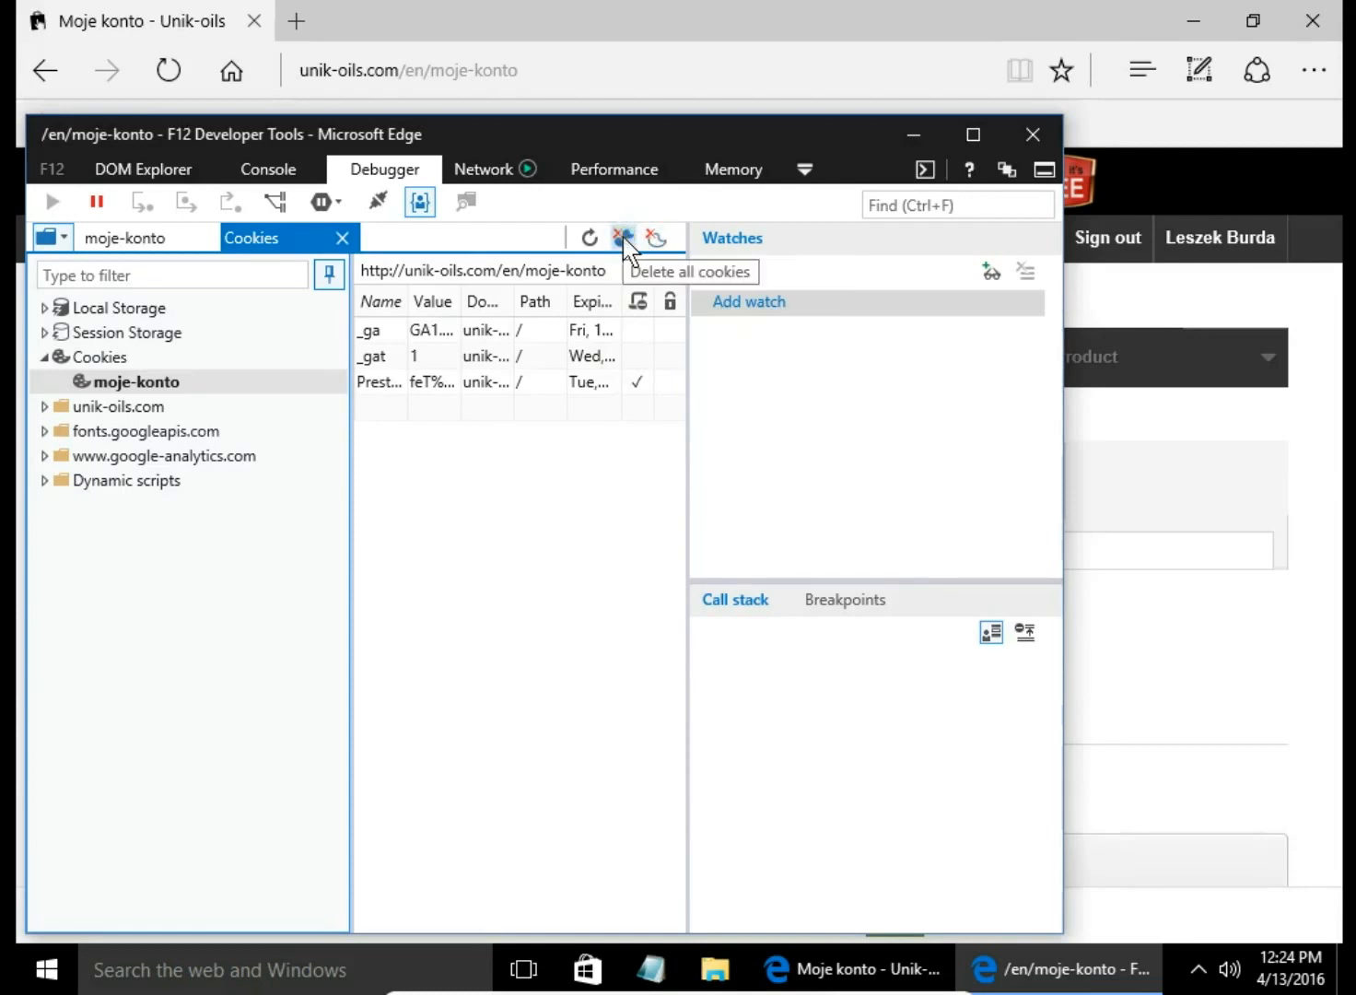
left_click(622, 240)
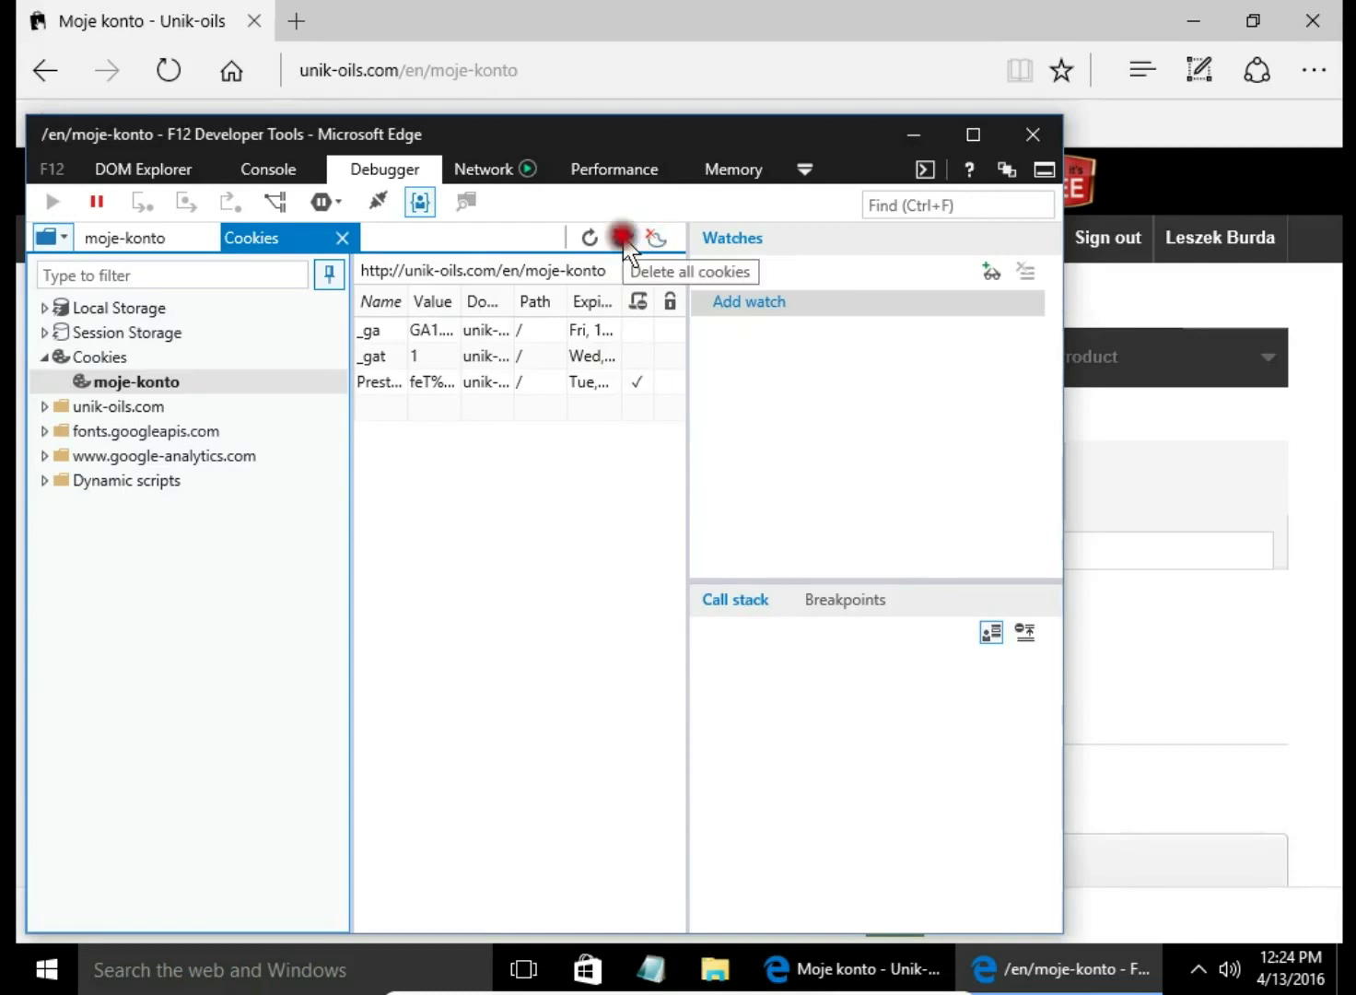
left_click(852, 37)
Reload the webshop and open the Cart dropdown, now empty and signed out.
left_click(167, 70)
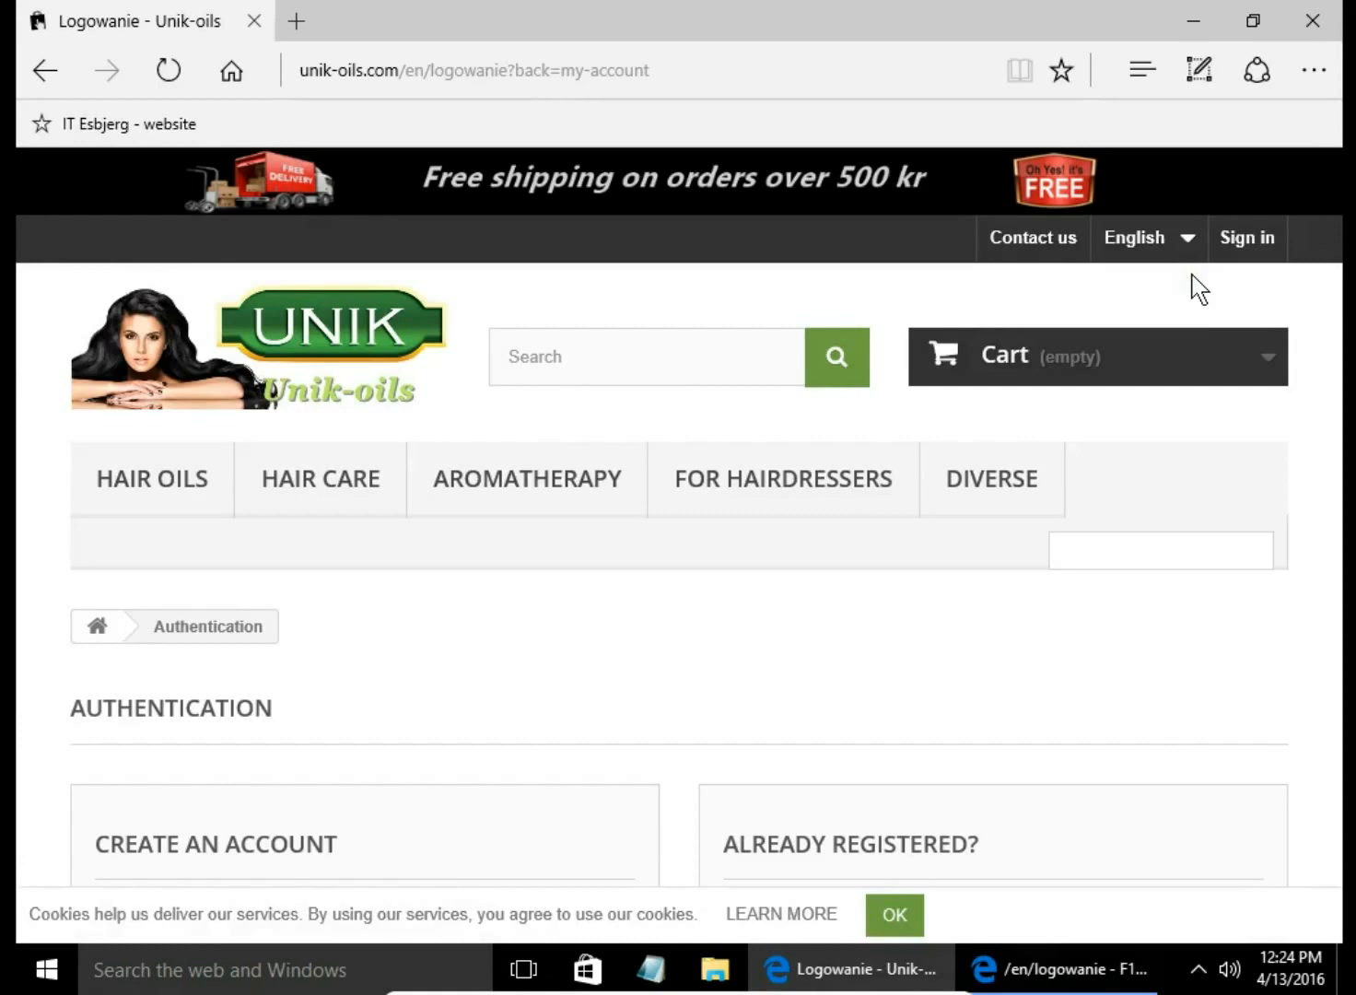
left_click(1261, 358)
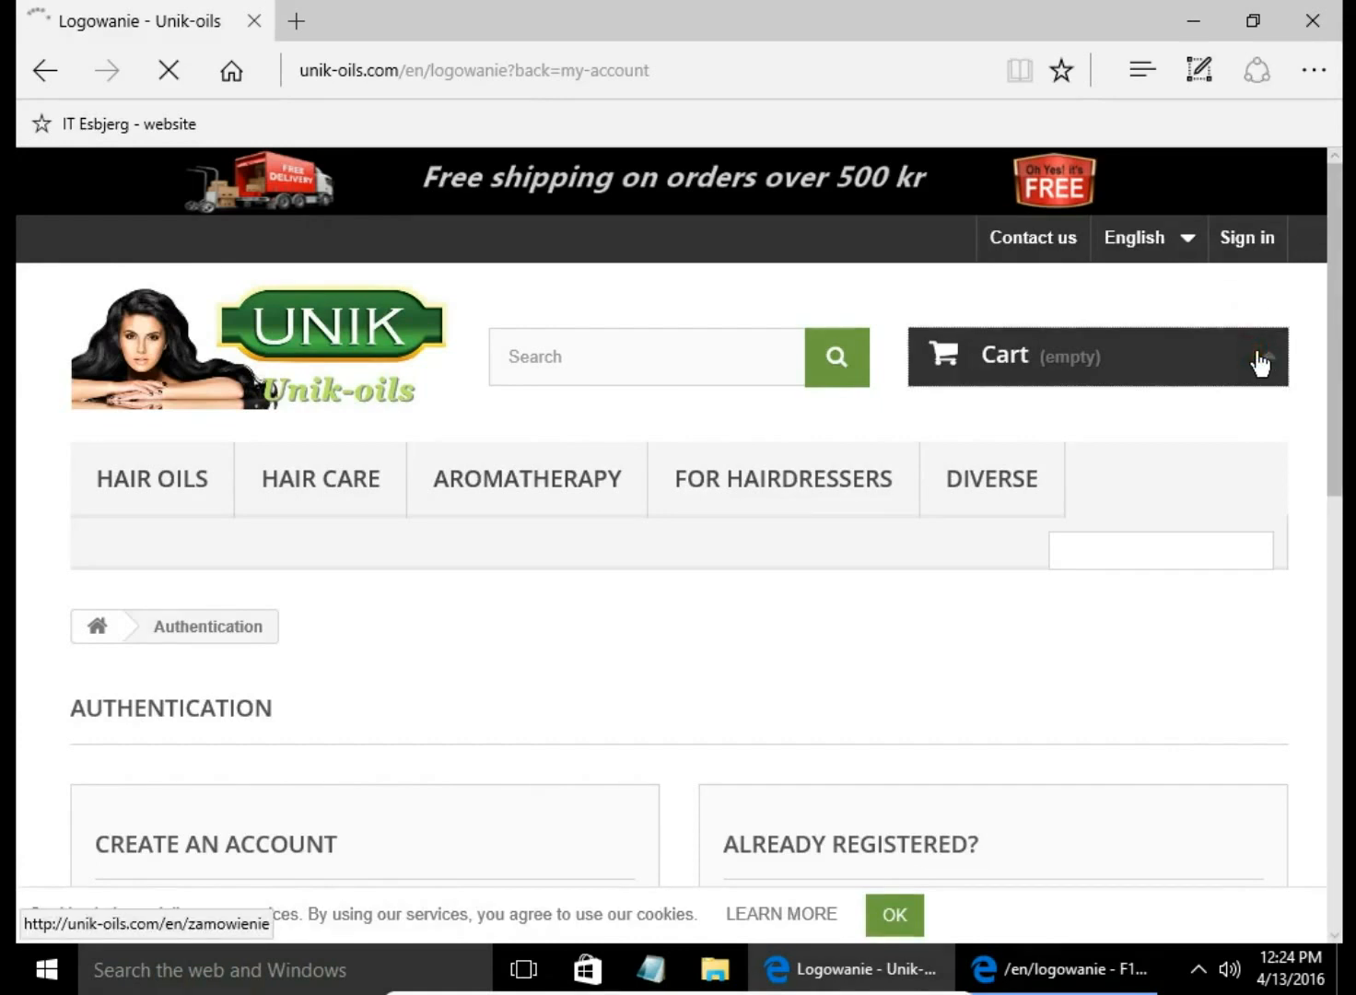